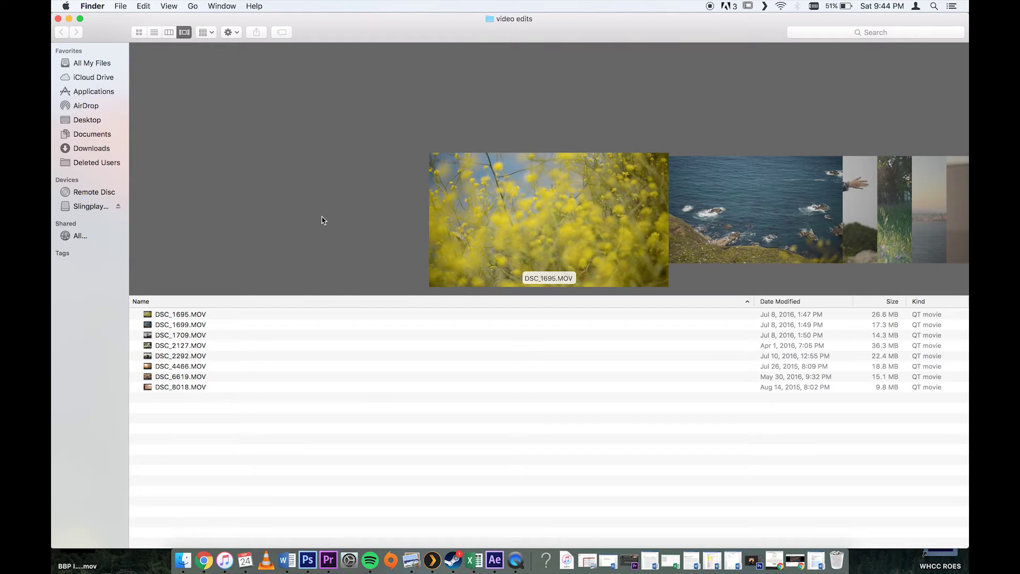
{"action": "scroll", "coordinate": [323, 221], "scroll_direction": "down", "scroll_amount": 2}
{"action": "scroll", "coordinate": [323, 220], "scroll_direction": "down", "scroll_amount": 2}
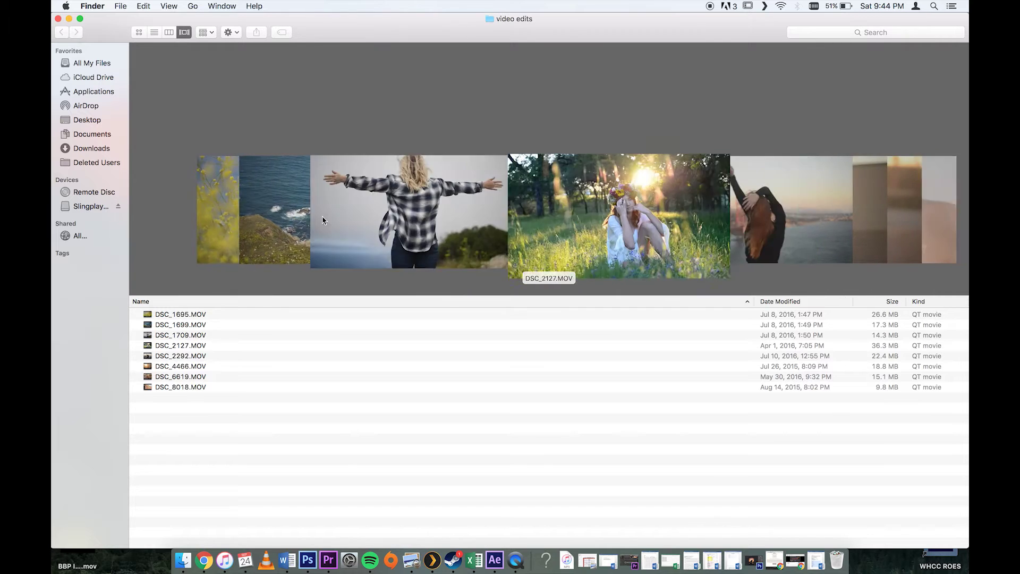
{"action": "scroll", "coordinate": [323, 220], "scroll_direction": "down", "scroll_amount": 2}
{"action": "scroll", "coordinate": [323, 220], "scroll_direction": "down", "scroll_amount": 1}
{"action": "scroll", "coordinate": [322, 220], "scroll_direction": "up", "scroll_amount": 1}
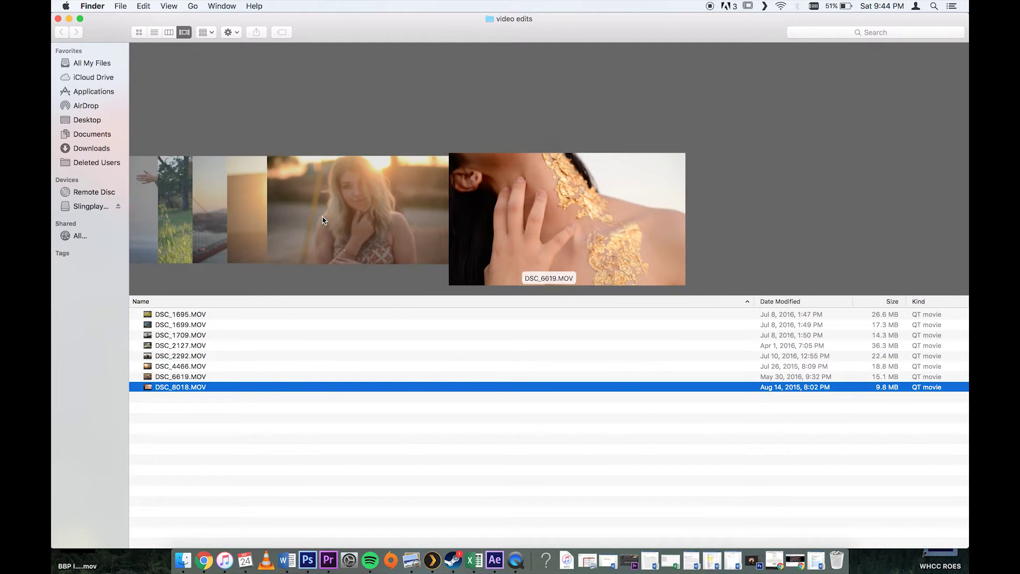
{"action": "scroll", "coordinate": [323, 220], "scroll_direction": "up", "scroll_amount": 3}
{"action": "scroll", "coordinate": [323, 220], "scroll_direction": "up", "scroll_amount": 3}
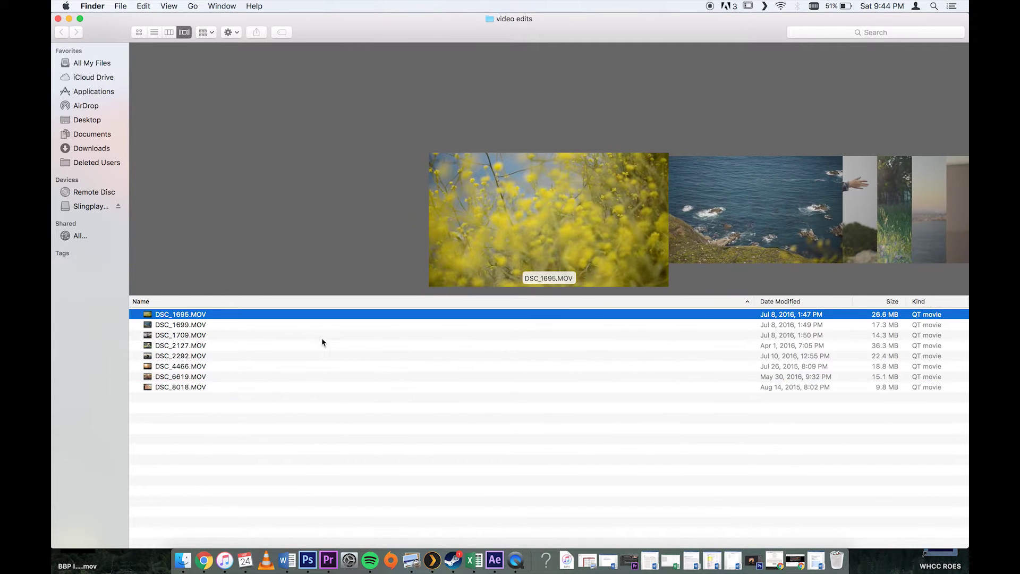
- Open all eight selected Finder clips with Adobe Photoshop Lightroom 4 via Open With > Other
{"action": "key", "text": "super+a"}
{"action": "right_click", "coordinate": [319, 367]}
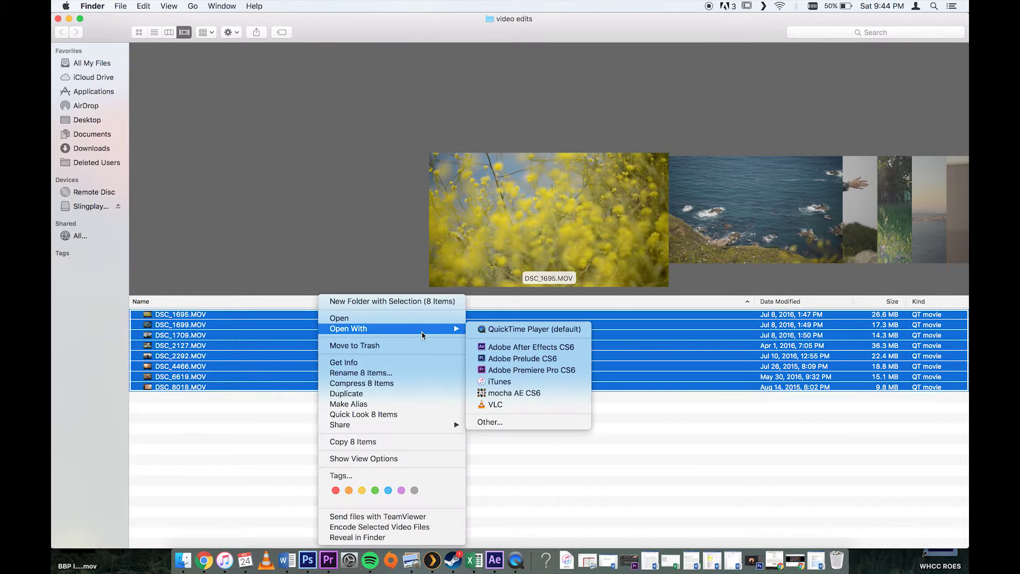
{"action": "left_click", "coordinate": [513, 427]}
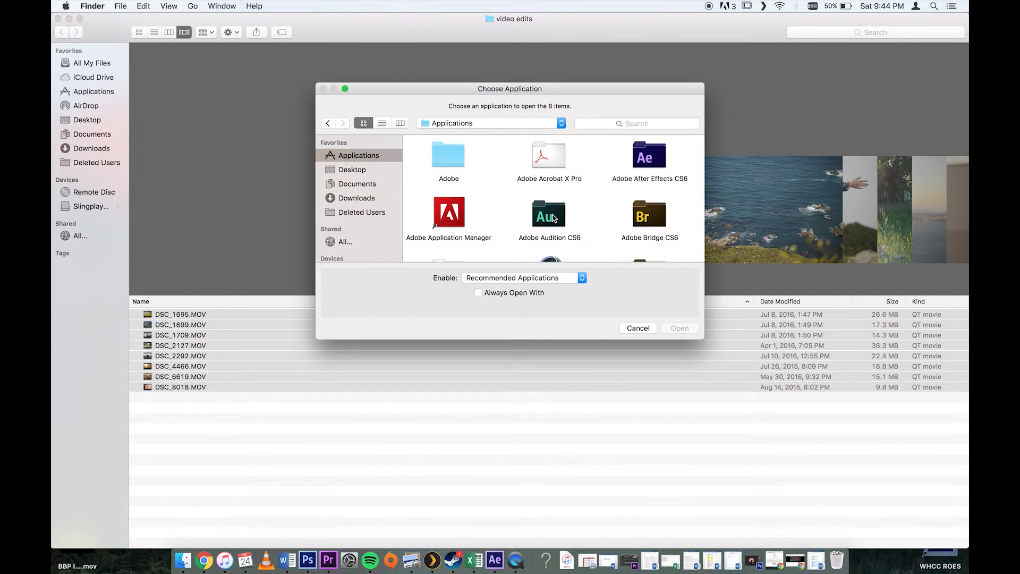
{"action": "scroll", "coordinate": [554, 219], "scroll_direction": "down", "scroll_amount": 3}
{"action": "scroll", "coordinate": [554, 219], "scroll_direction": "down", "scroll_amount": 3}
{"action": "scroll", "coordinate": [554, 219], "scroll_direction": "down", "scroll_amount": 3}
{"action": "scroll", "coordinate": [554, 219], "scroll_direction": "down", "scroll_amount": 3}
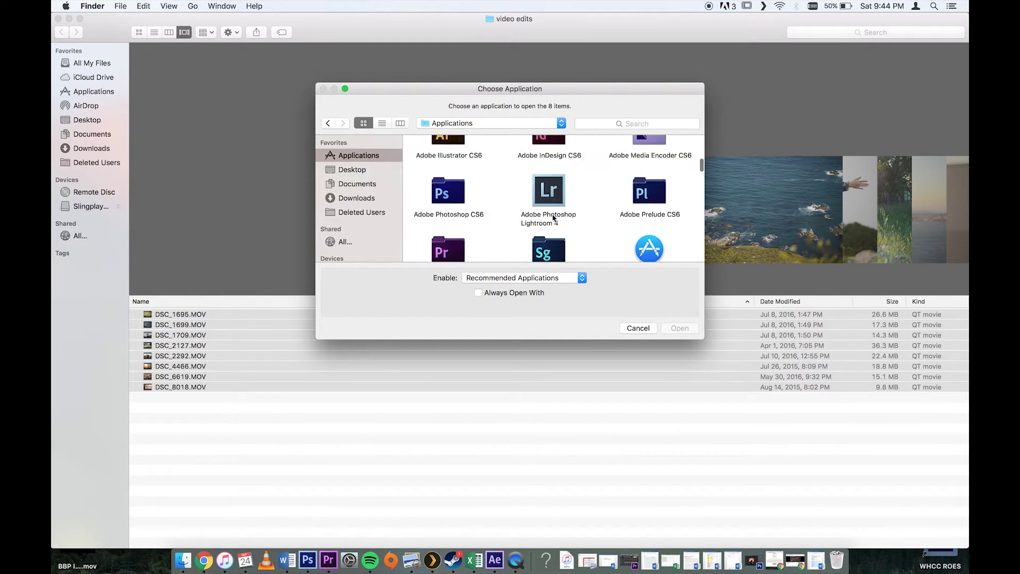
{"action": "left_click", "coordinate": [548, 197]}
{"action": "left_click", "coordinate": [672, 329]}
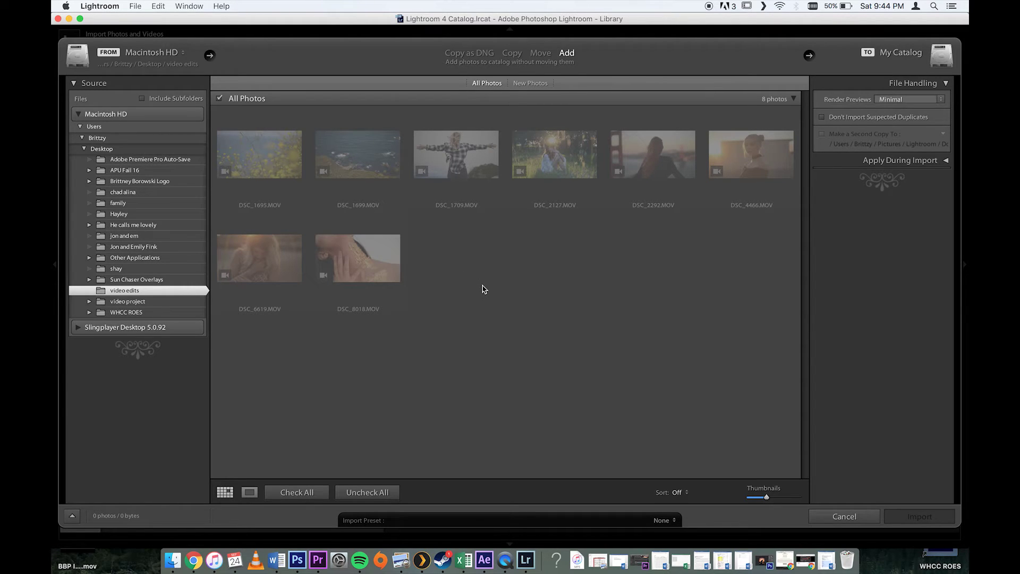
- Import the eight clips and show the first clip enlarged in Loupe view
{"action": "left_click", "coordinate": [351, 492]}
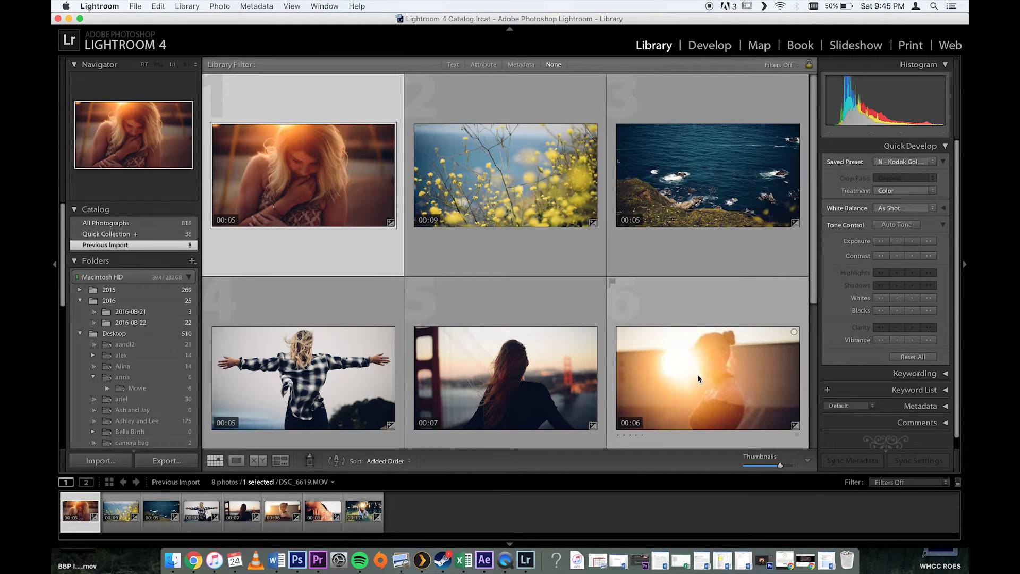
{"action": "double_click", "coordinate": [309, 167]}
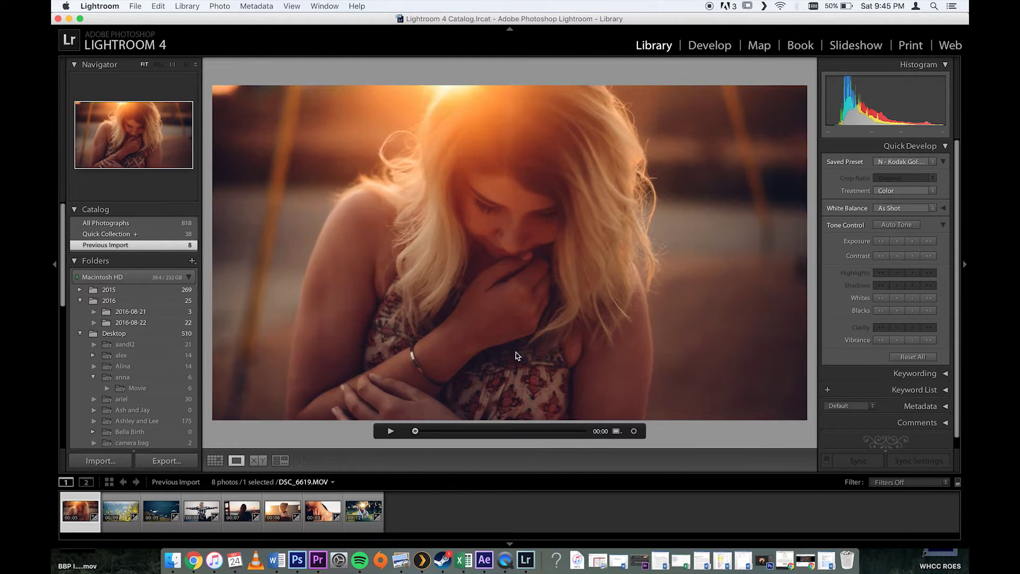
- Try LXC 04 C, settle on the N - Kodak Gold 100 + preset, then nudge exposure up and down
{"action": "left_click", "coordinate": [947, 162]}
{"action": "mouse_move", "coordinate": [884, 258]}
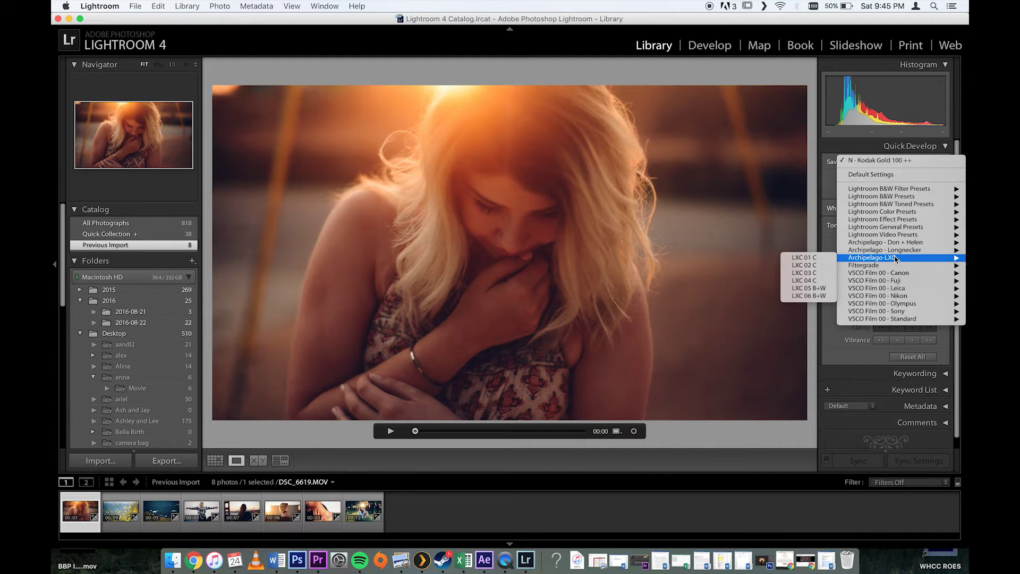
{"action": "left_click", "coordinate": [808, 282]}
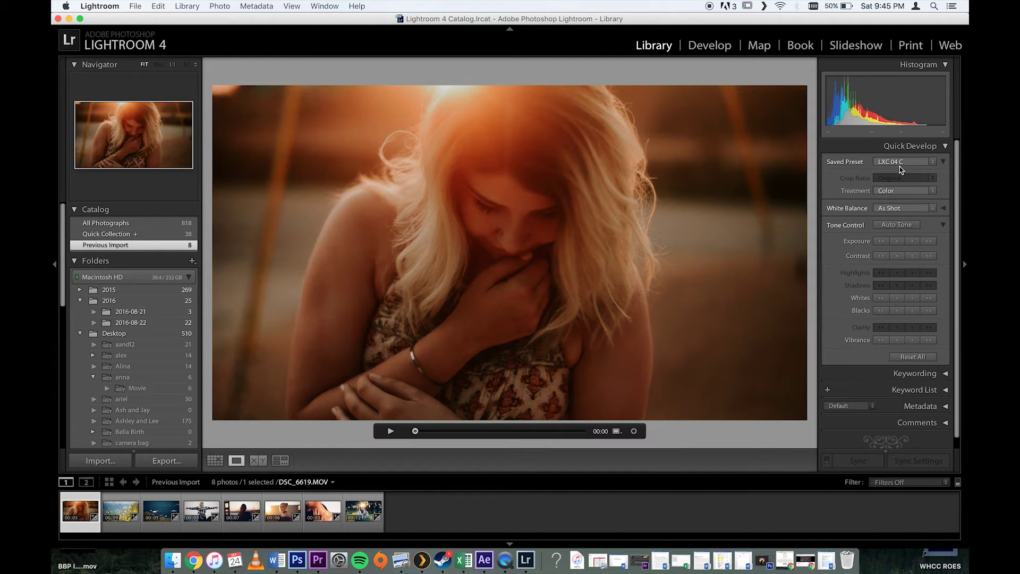
{"action": "left_click", "coordinate": [899, 168]}
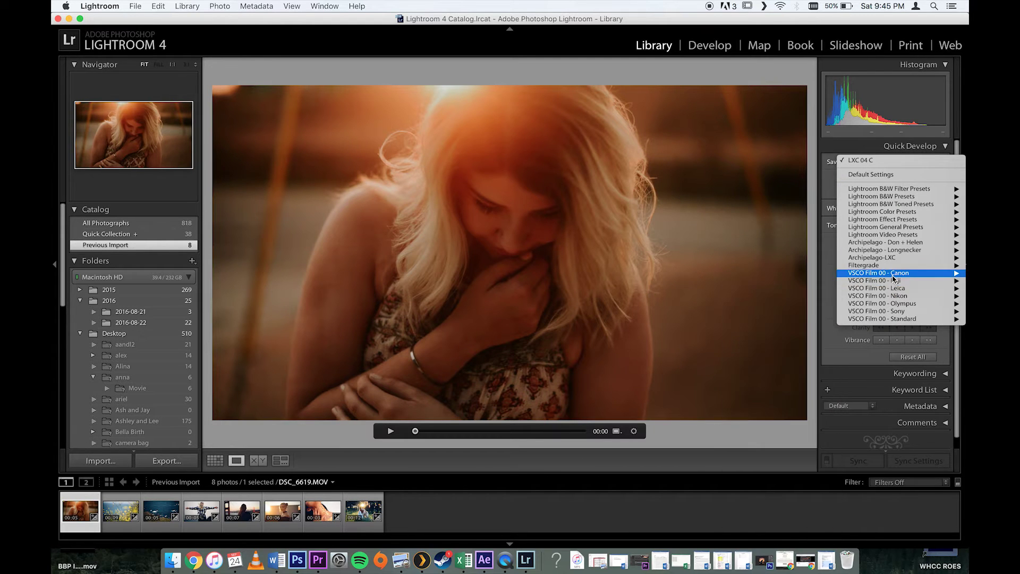
{"action": "mouse_move", "coordinate": [878, 296]}
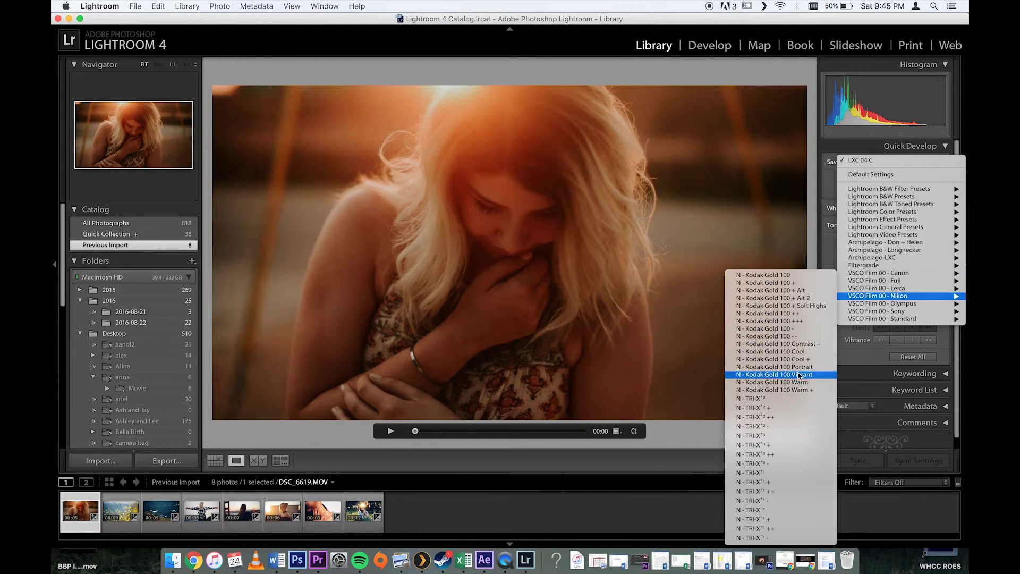
{"action": "left_click", "coordinate": [791, 283]}
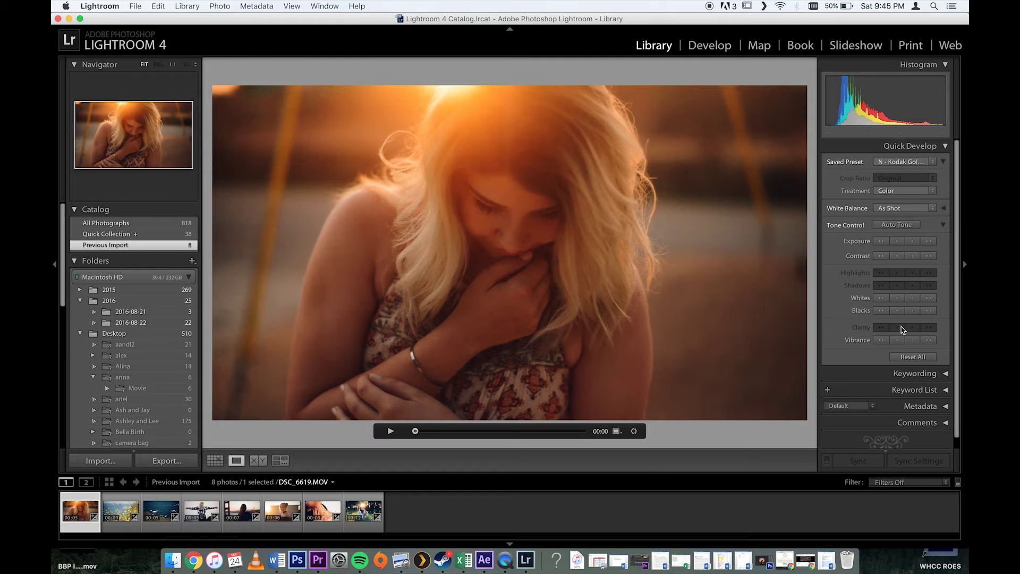
{"action": "left_click", "coordinate": [913, 242]}
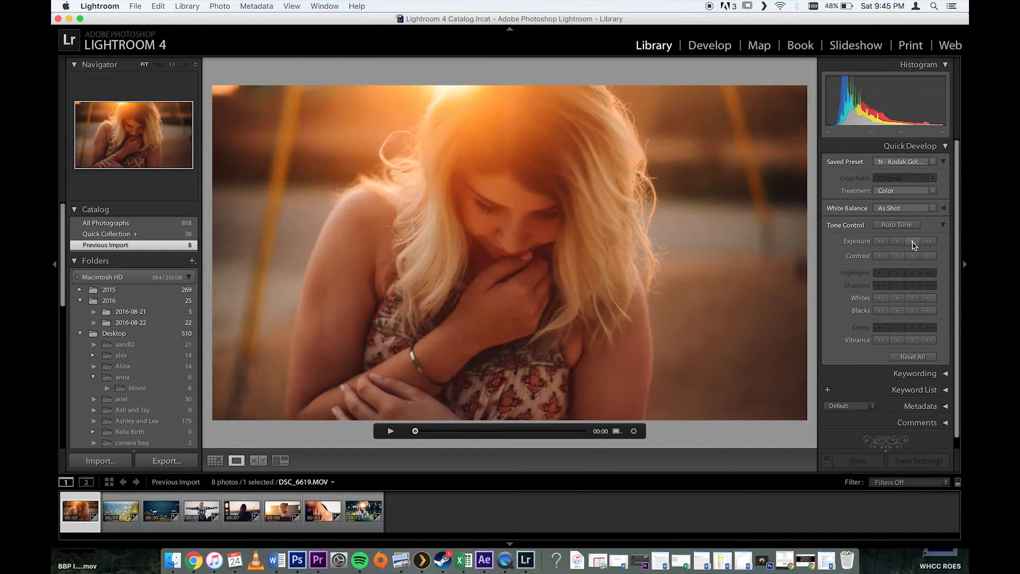
{"action": "left_click", "coordinate": [896, 242]}
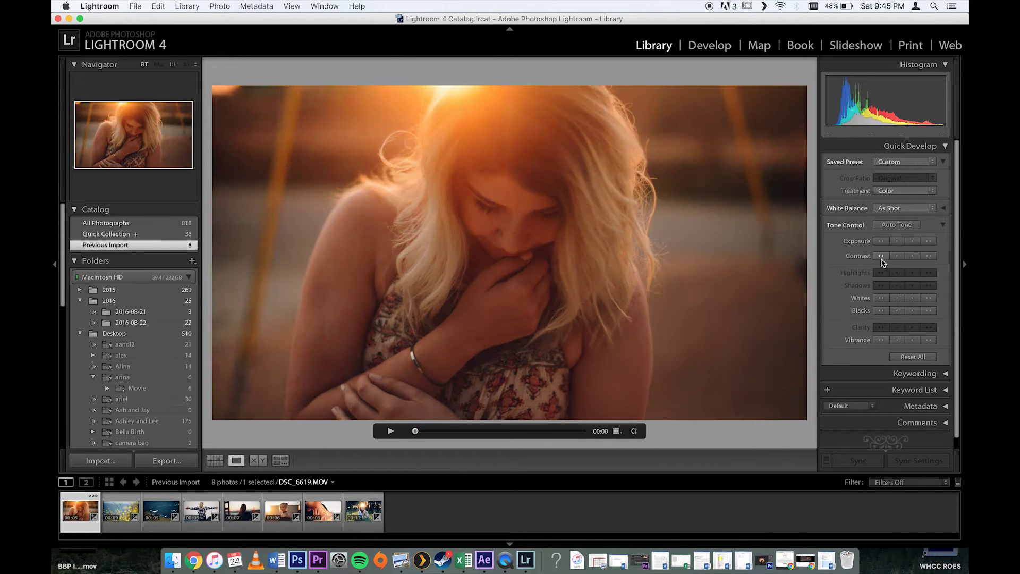
- Preview the graded sunset clip, then switch to flower clip DSC_1695.MOV
{"action": "left_click", "coordinate": [388, 430]}
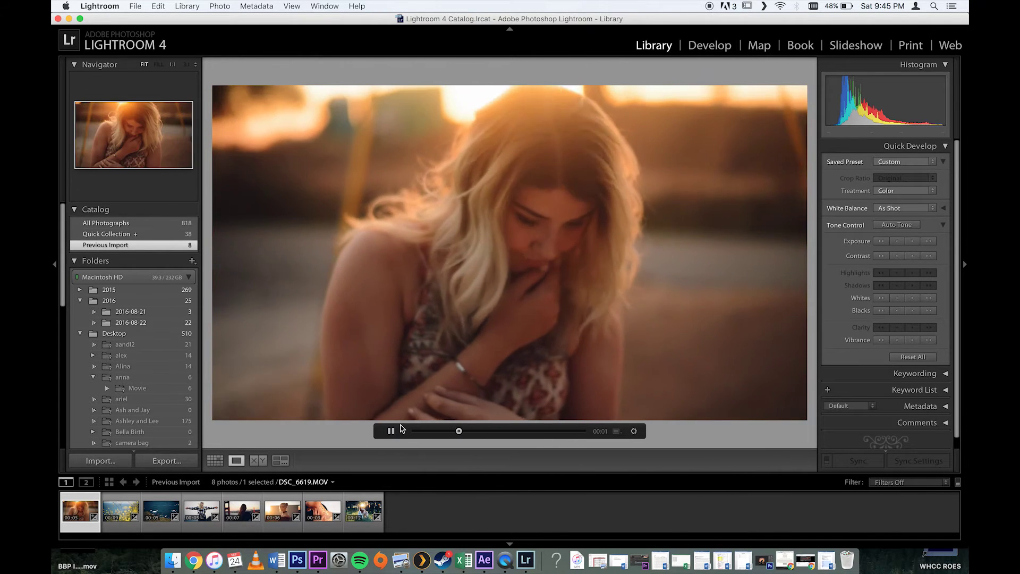
{"action": "key", "text": "space"}
{"action": "left_click", "coordinate": [120, 510]}
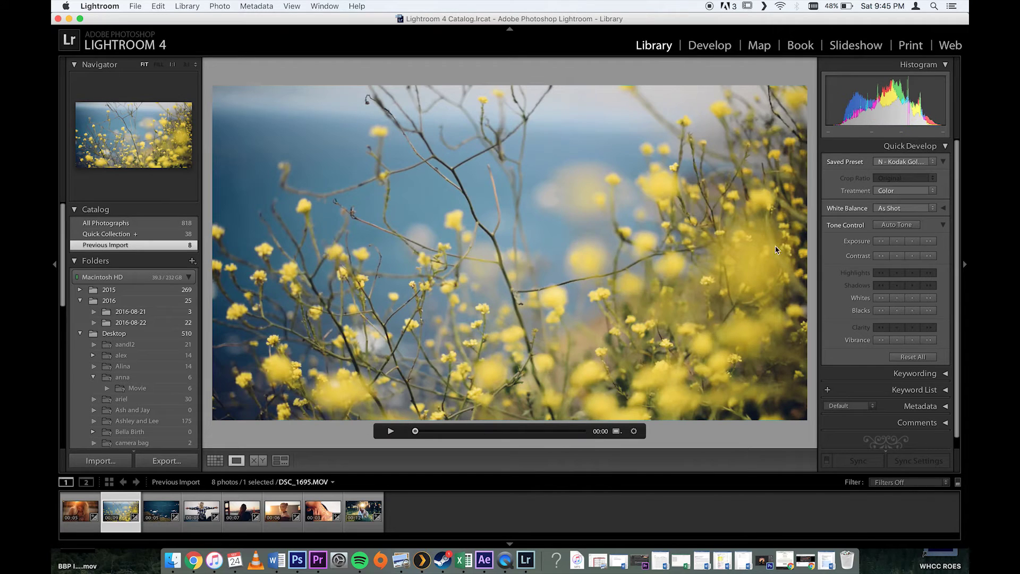
- Try the D+H 03 C preset, then apply D+H 04 C to the flower clip
{"action": "left_click", "coordinate": [886, 161]}
{"action": "mouse_move", "coordinate": [885, 243]}
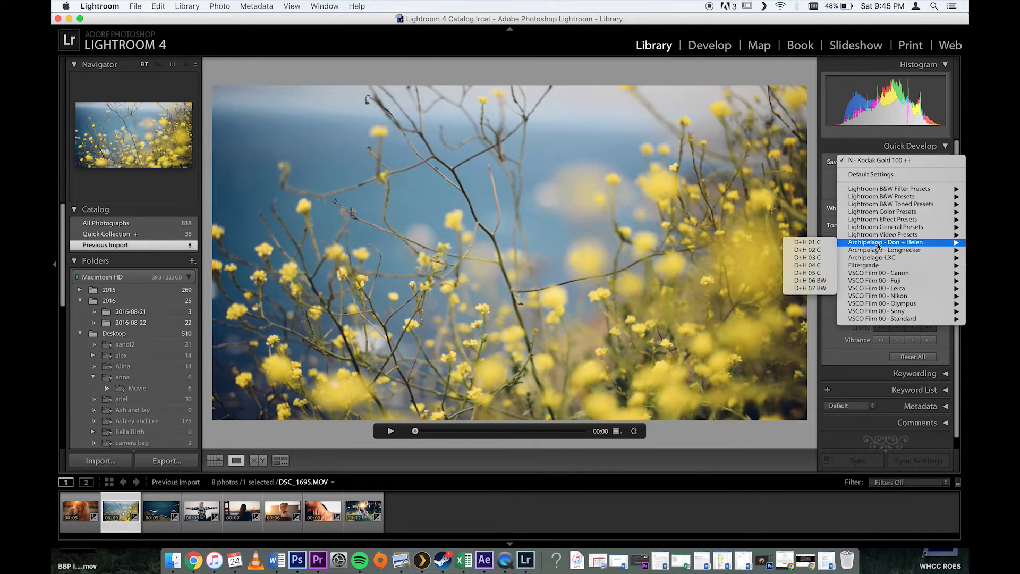
{"action": "left_click", "coordinate": [811, 263]}
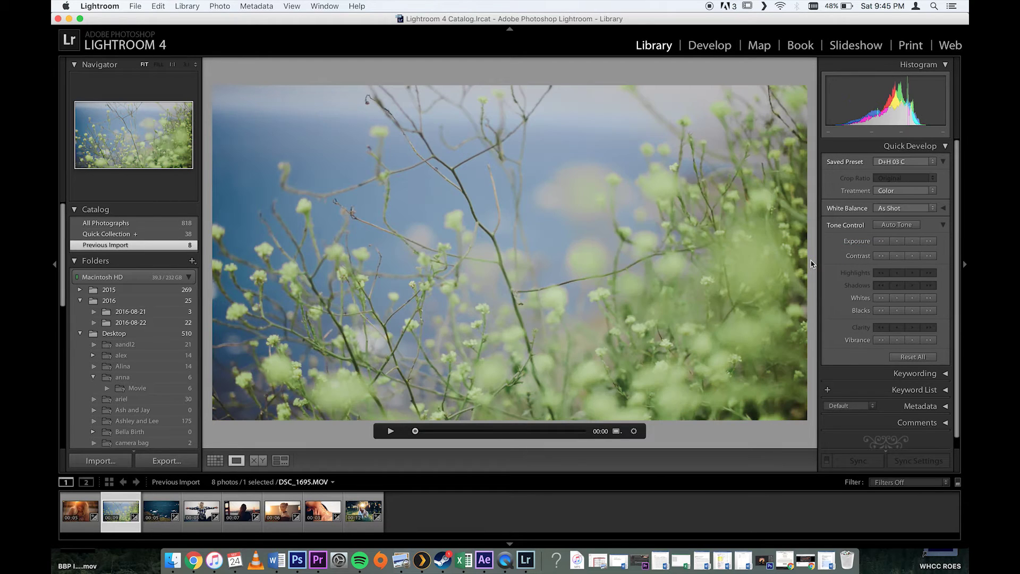
{"action": "left_click", "coordinate": [894, 164]}
{"action": "mouse_move", "coordinate": [884, 241]}
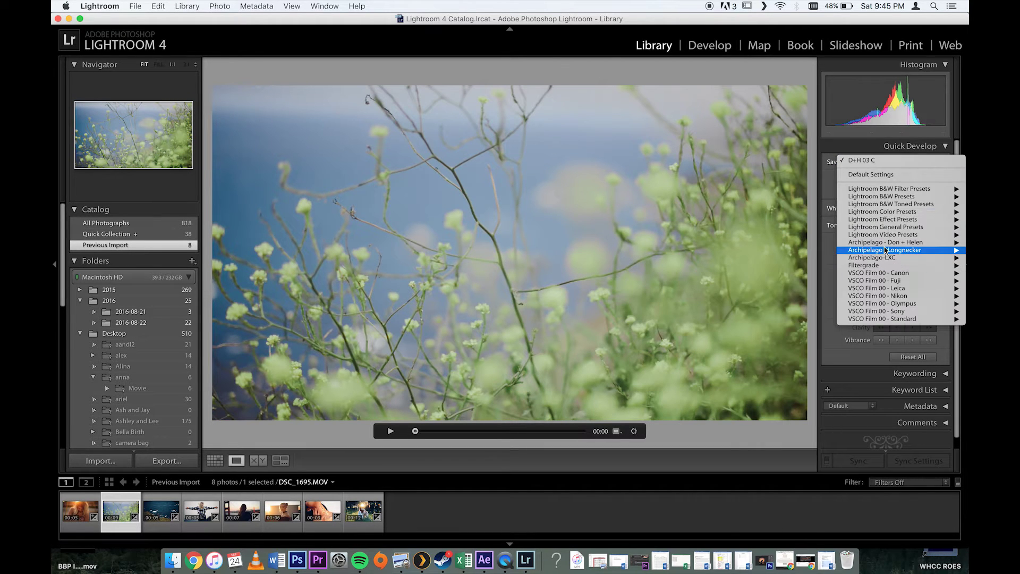
{"action": "left_click", "coordinate": [817, 266]}
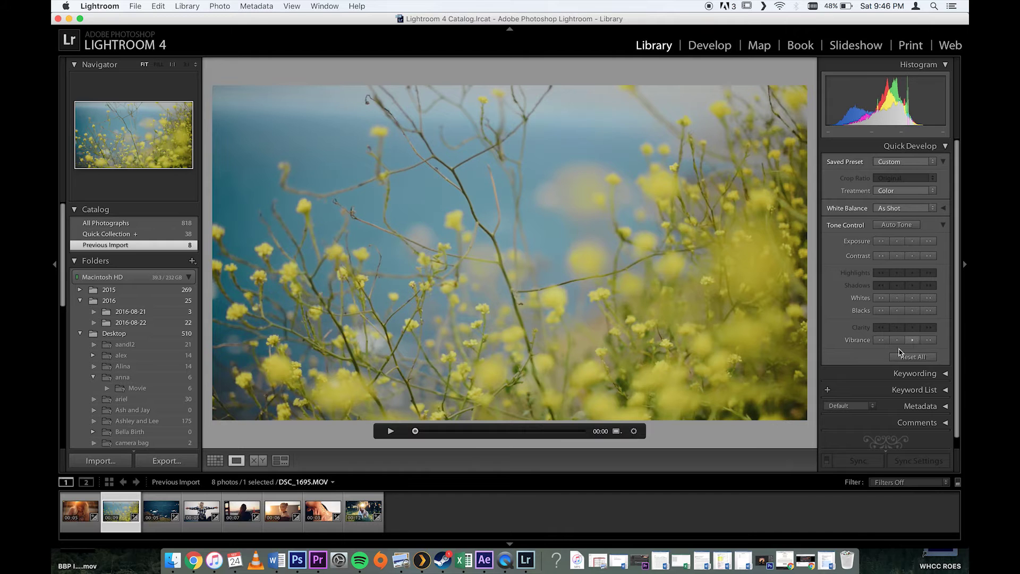
- Preview the flower clip's grade, then switch to the ocean clifftop clip DSC_1699.MOV
{"action": "left_click", "coordinate": [388, 431]}
{"action": "left_click", "coordinate": [448, 431]}
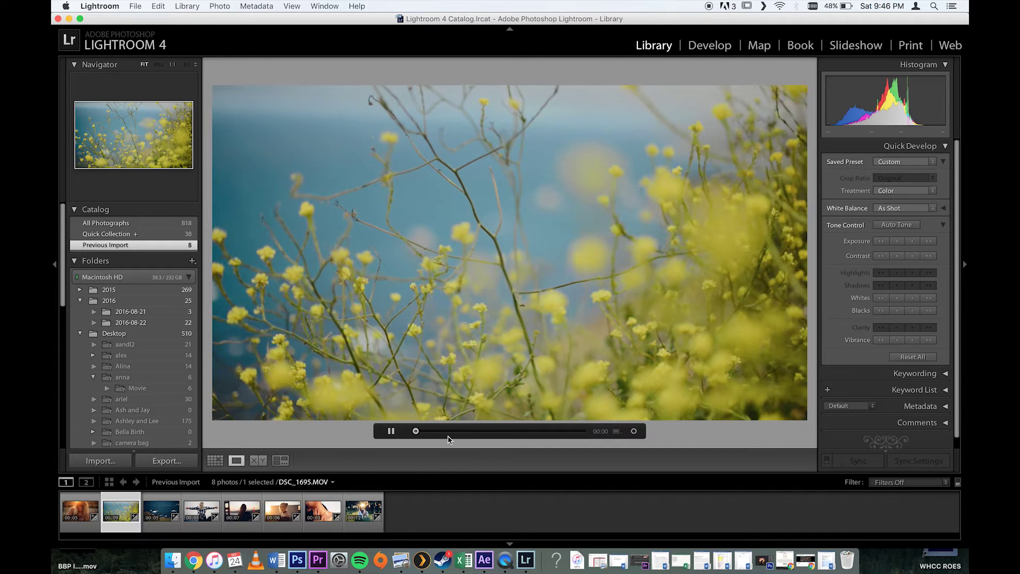
{"action": "left_click", "coordinate": [389, 431]}
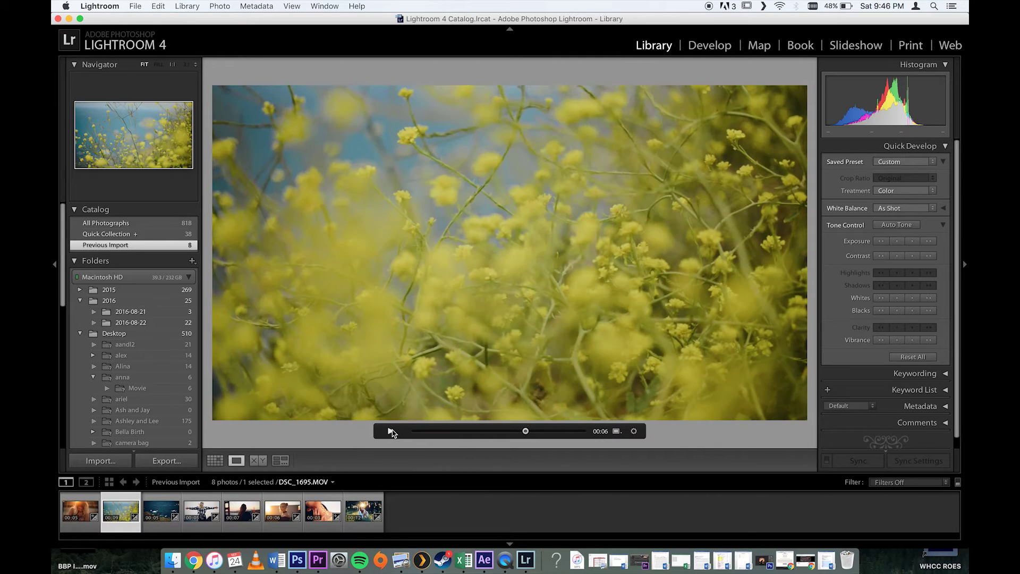
{"action": "left_click", "coordinate": [391, 431]}
{"action": "left_click", "coordinate": [165, 504]}
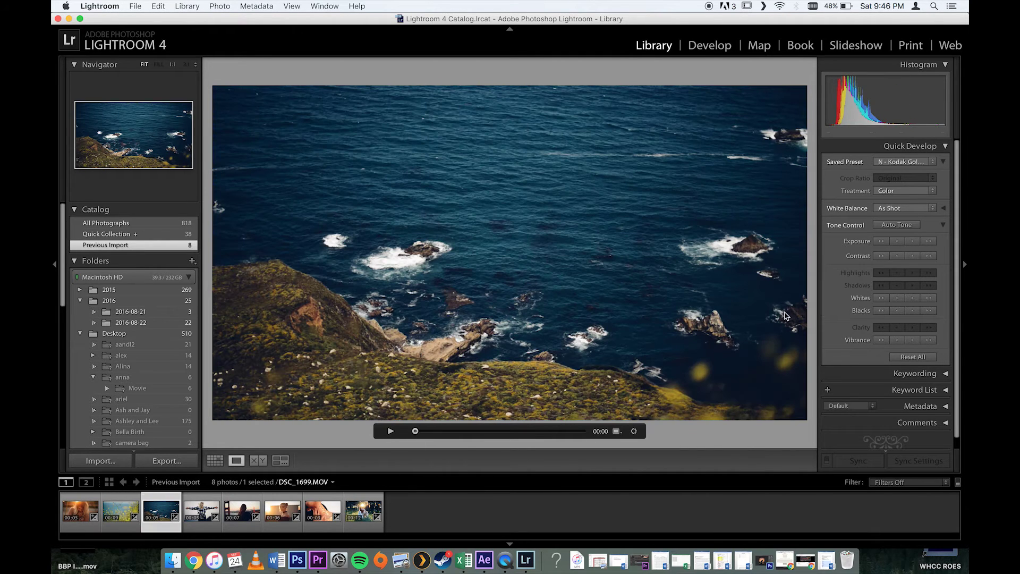
- Grade the ocean clip with LXC 02 C and slight brightening, then select the woman clip
{"action": "left_click", "coordinate": [916, 163]}
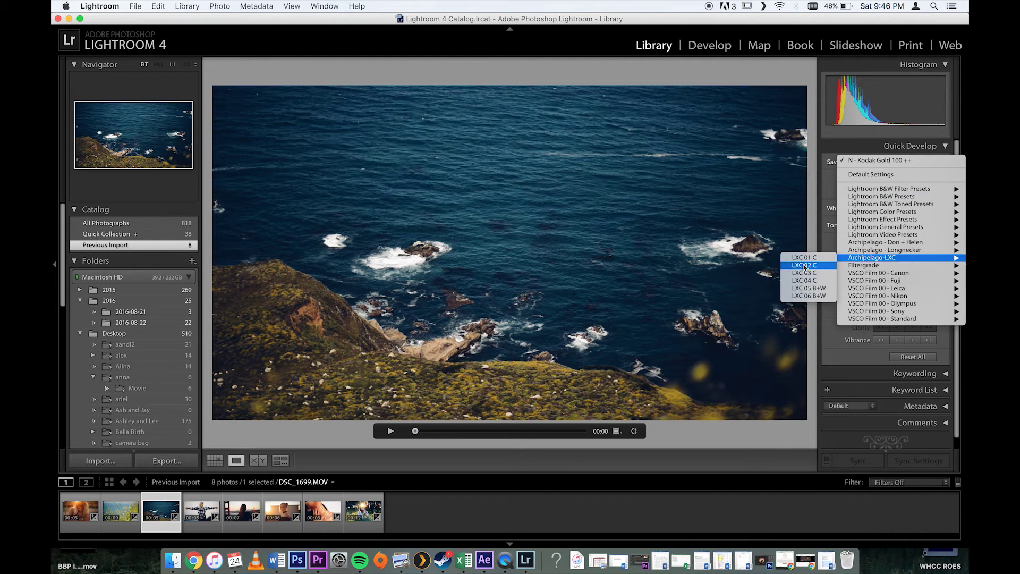
{"action": "left_click", "coordinate": [804, 267]}
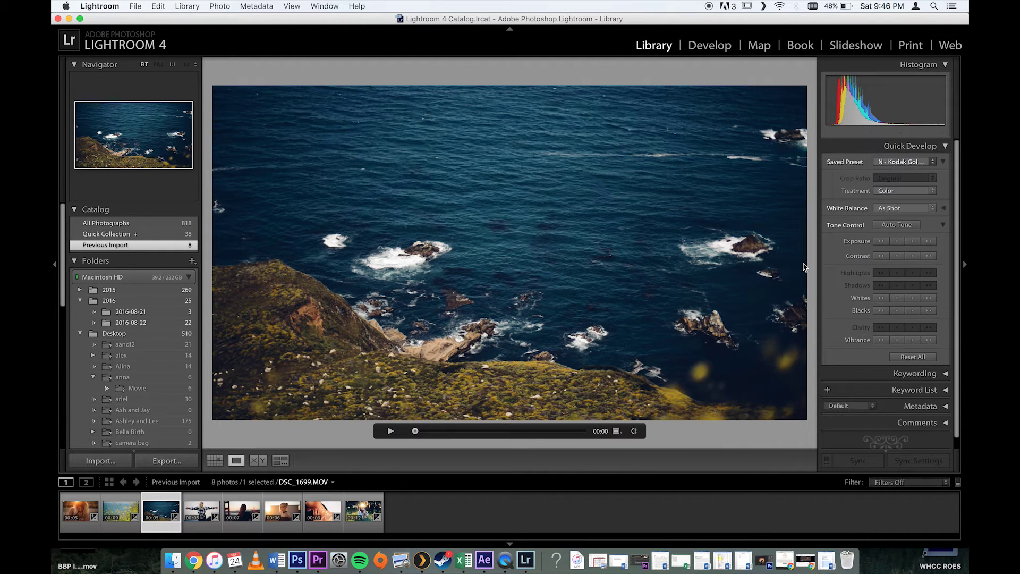
{"action": "left_click", "coordinate": [391, 430]}
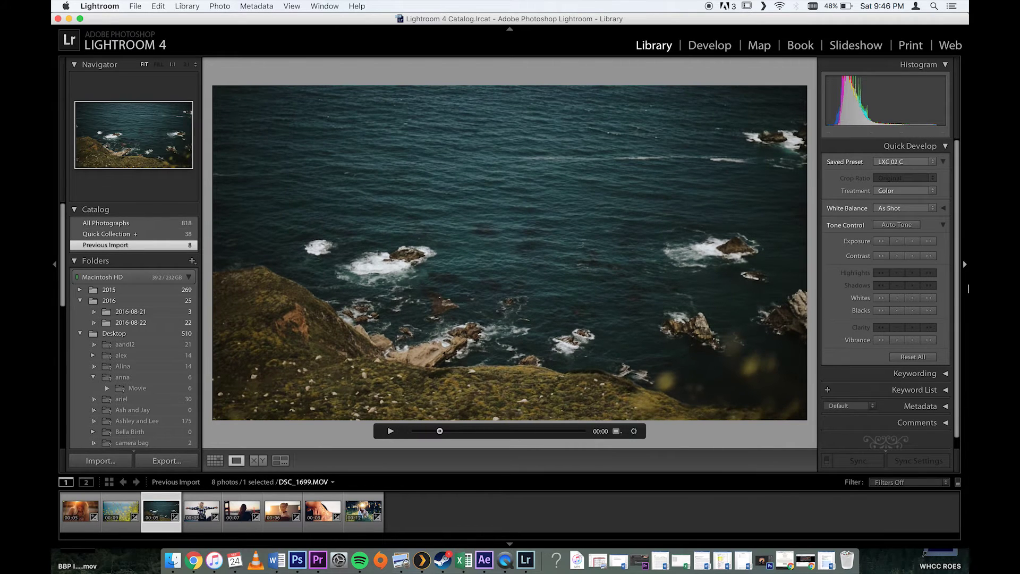
{"action": "left_click", "coordinate": [911, 243]}
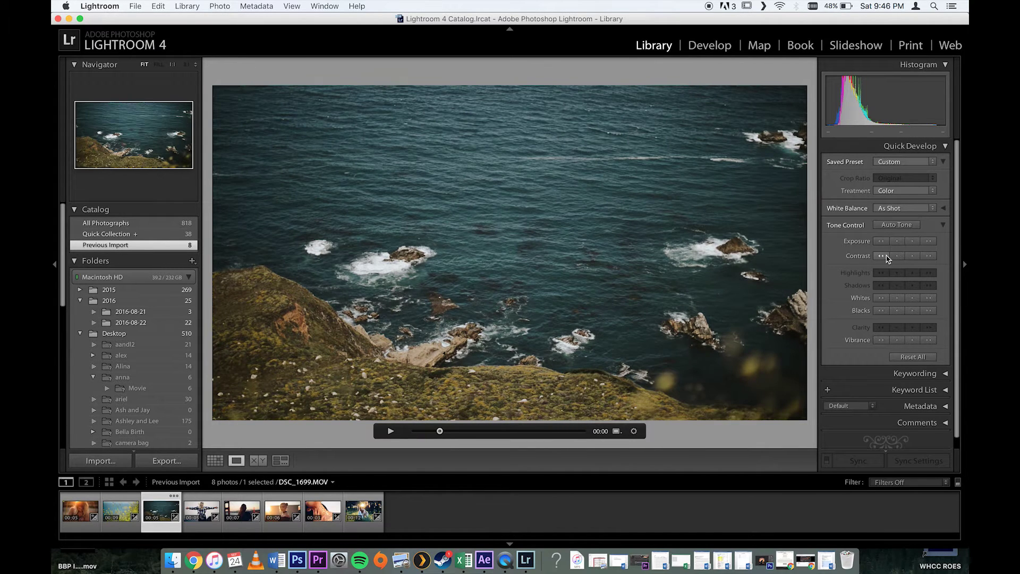
{"action": "left_click", "coordinate": [202, 510]}
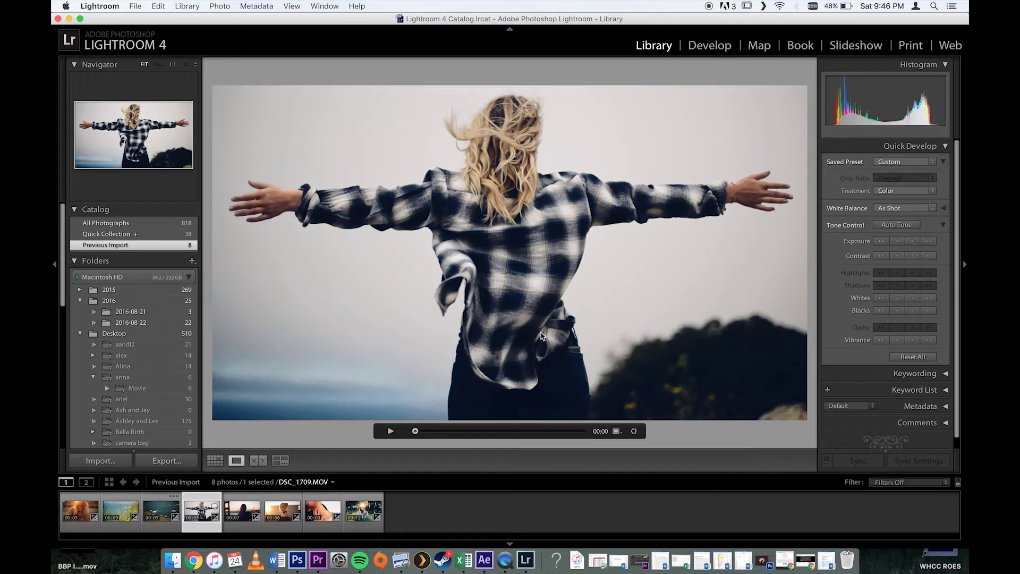
- Apply the LXC 03 C preset to the woman clip after trying LXC 04 C
{"action": "left_click", "coordinate": [882, 256]}
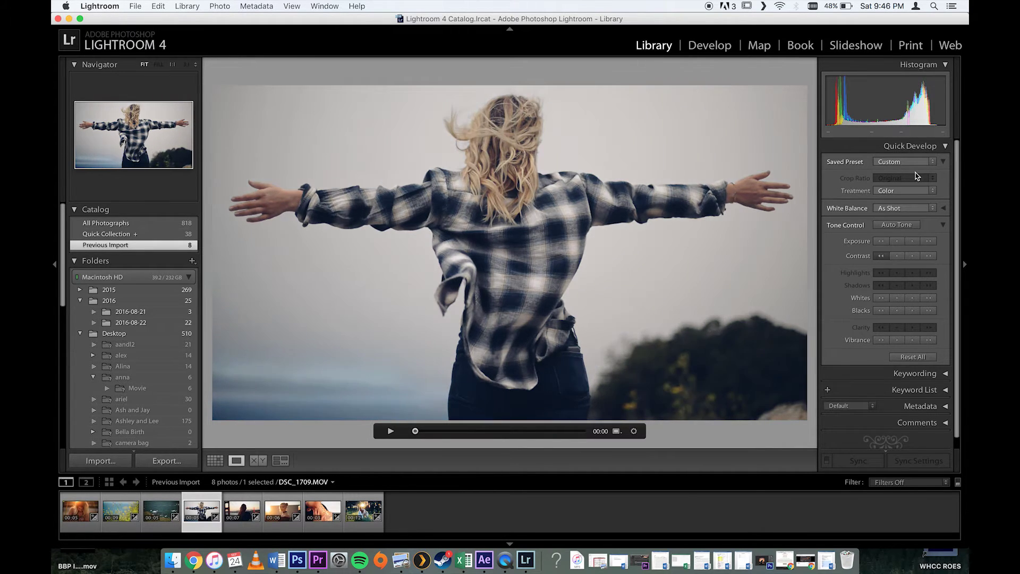
{"action": "left_click", "coordinate": [922, 192]}
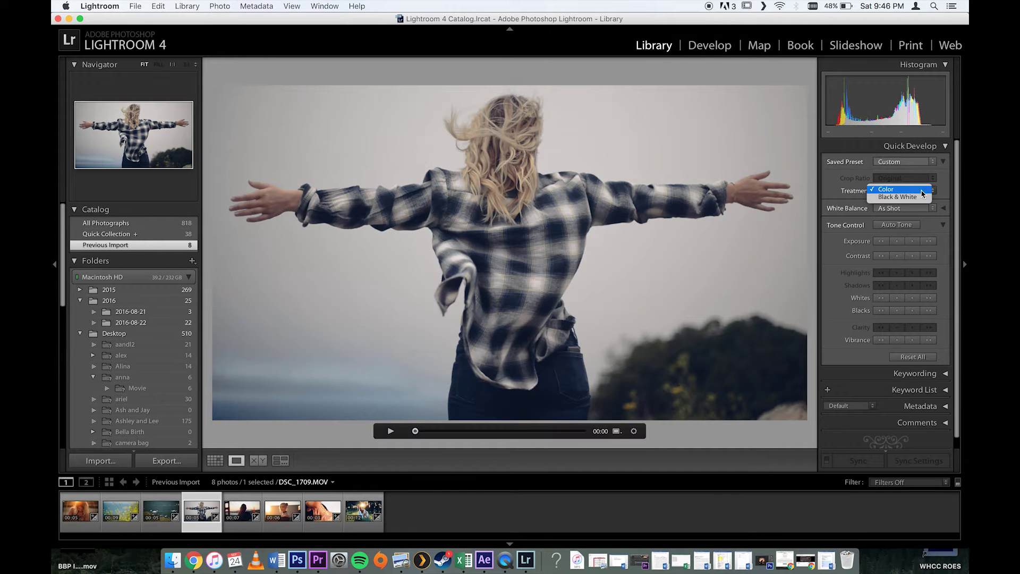
{"action": "left_click", "coordinate": [931, 162]}
{"action": "mouse_move", "coordinate": [885, 244]}
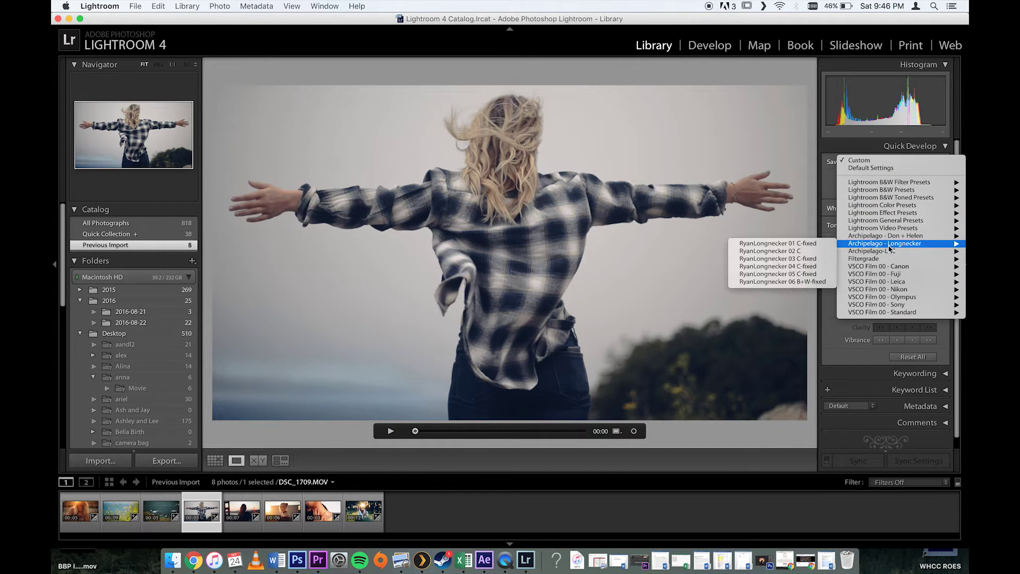
{"action": "left_click", "coordinate": [811, 276]}
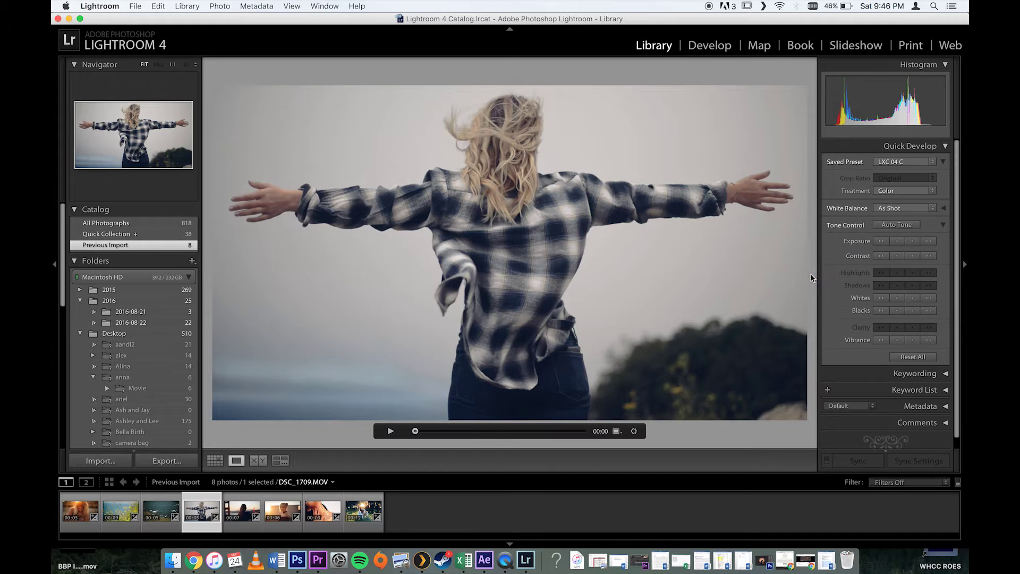
{"action": "left_click", "coordinate": [899, 163]}
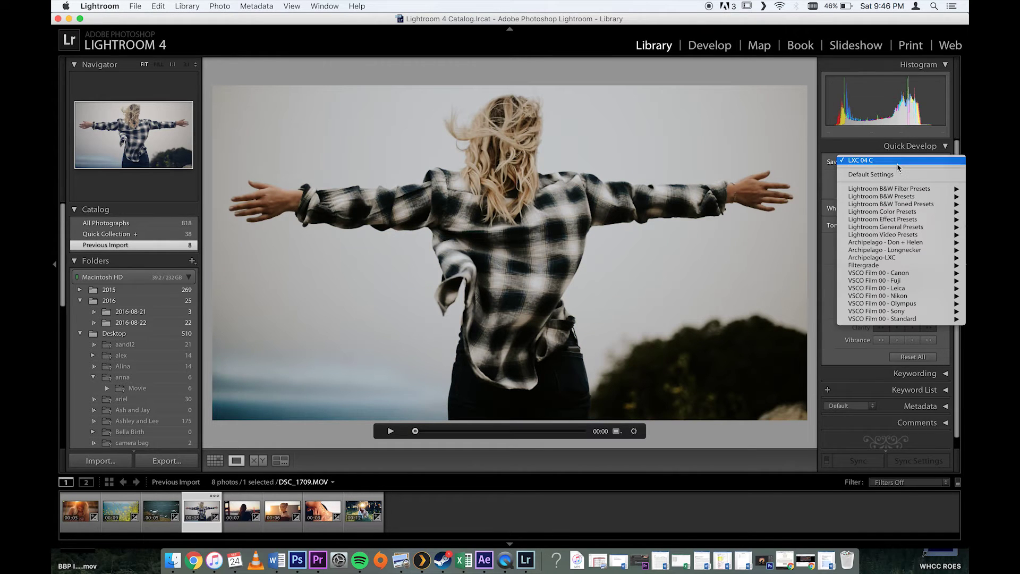
{"action": "mouse_move", "coordinate": [884, 258]}
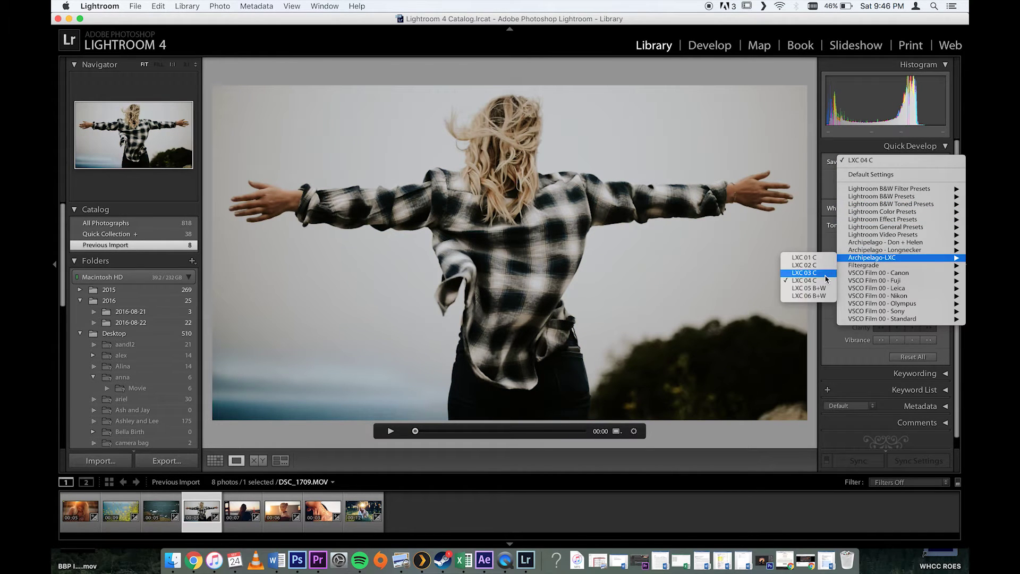
{"action": "left_click", "coordinate": [817, 275]}
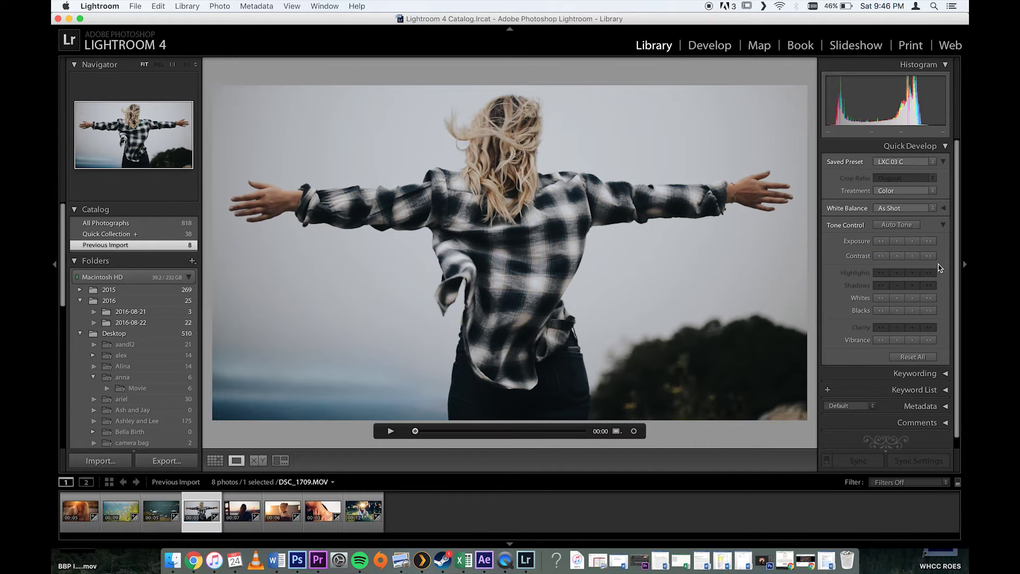
- Lower contrast, raise vibrance two steps and back one, then select the Golden Gate clip
{"action": "left_click", "coordinate": [880, 256]}
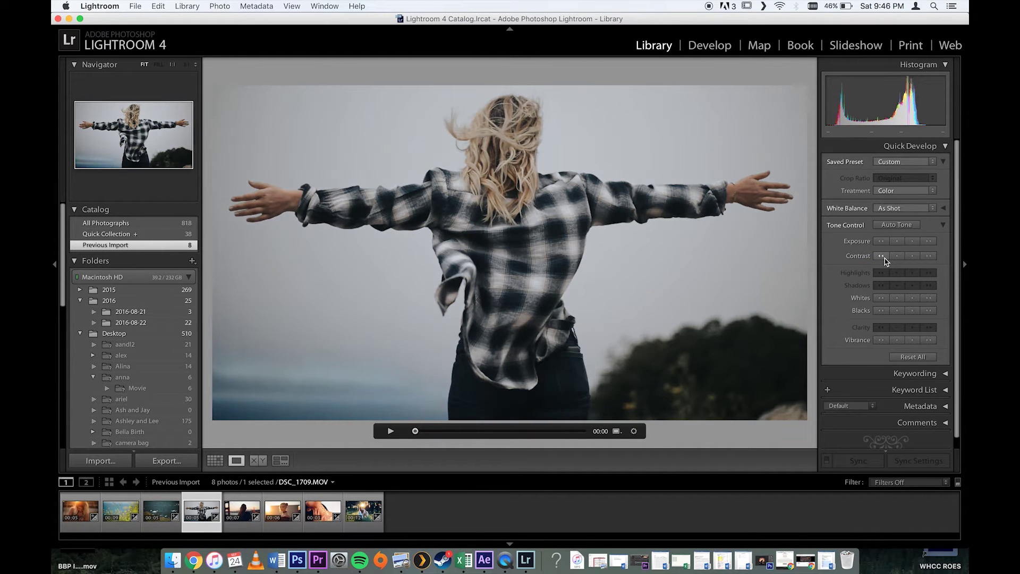
{"action": "left_click", "coordinate": [929, 340]}
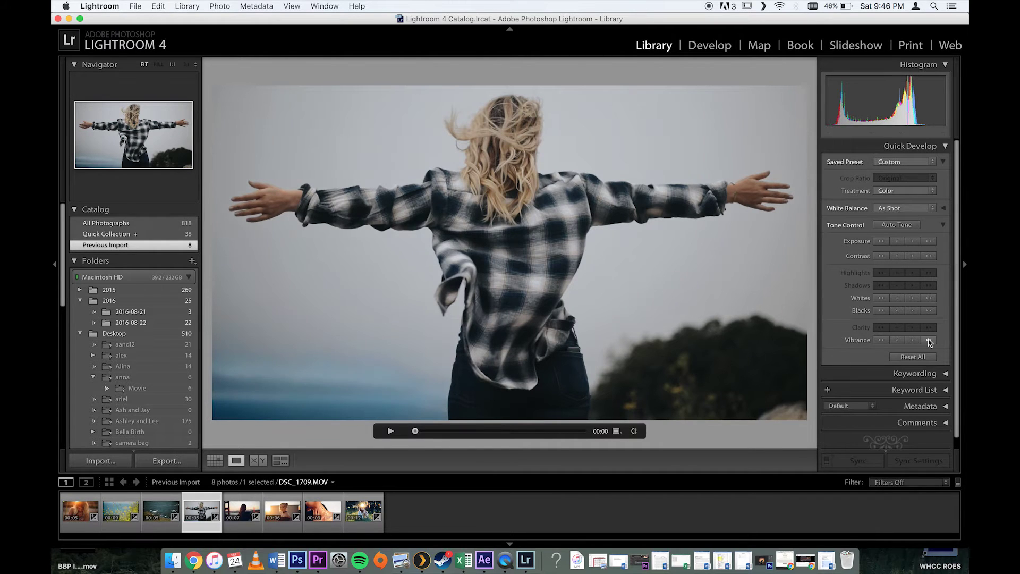
{"action": "left_click", "coordinate": [929, 340]}
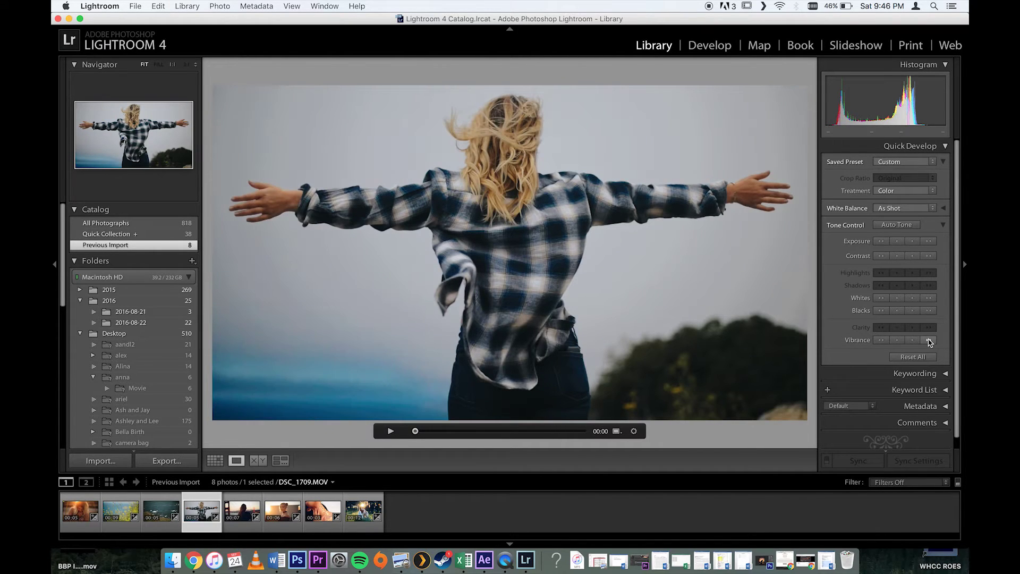
{"action": "left_click", "coordinate": [880, 340]}
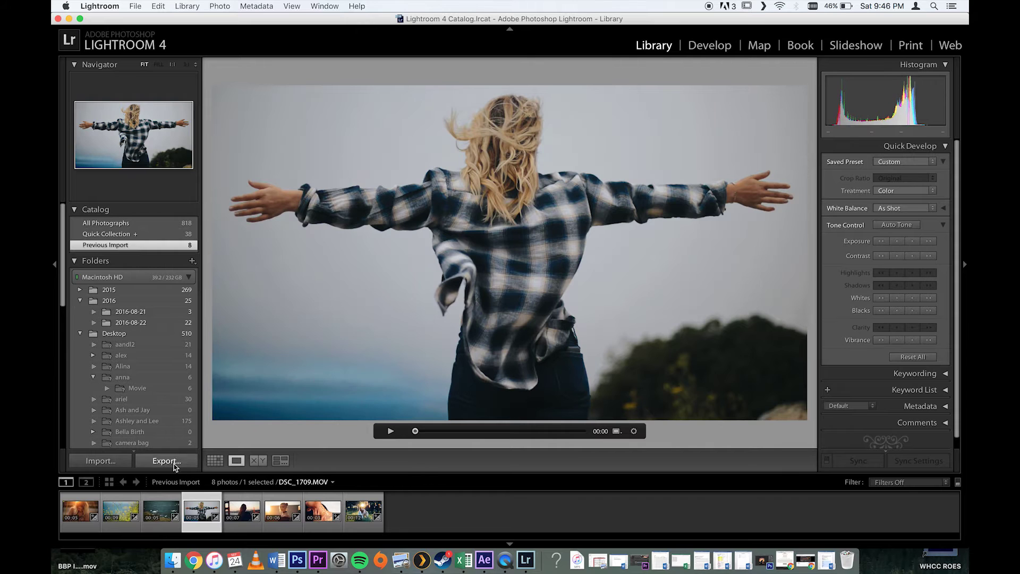
{"action": "left_click", "coordinate": [239, 518]}
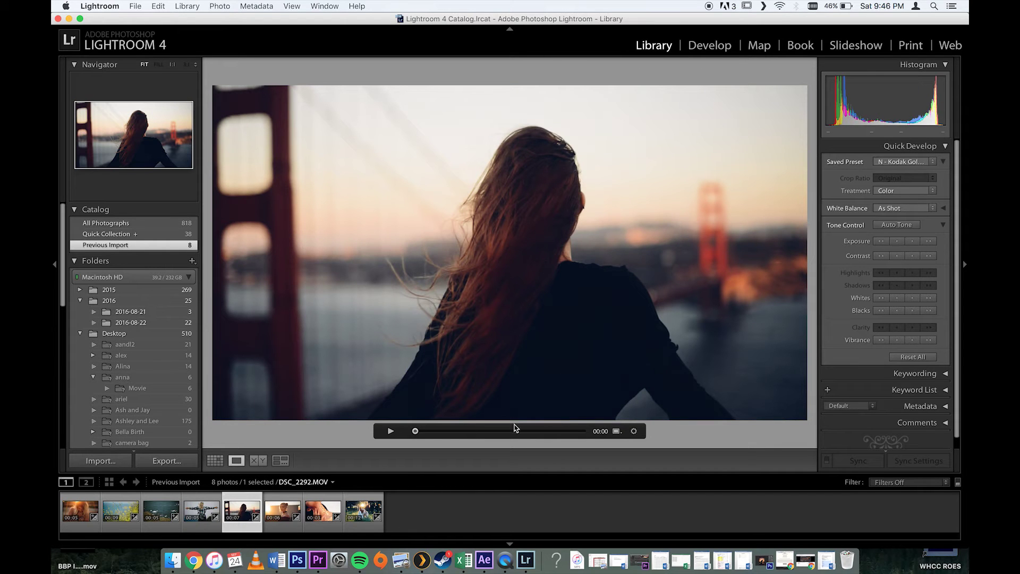
- Preview the Golden Gate clip, check the sunset portrait clip, then select the gold-leaf neck clip
{"action": "key", "text": "space"}
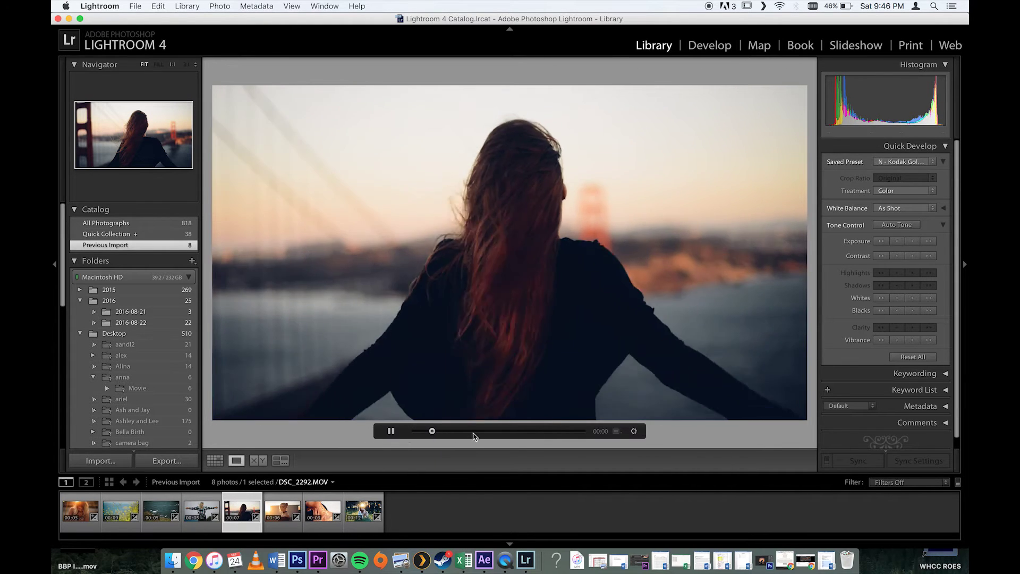
{"action": "key", "text": "space"}
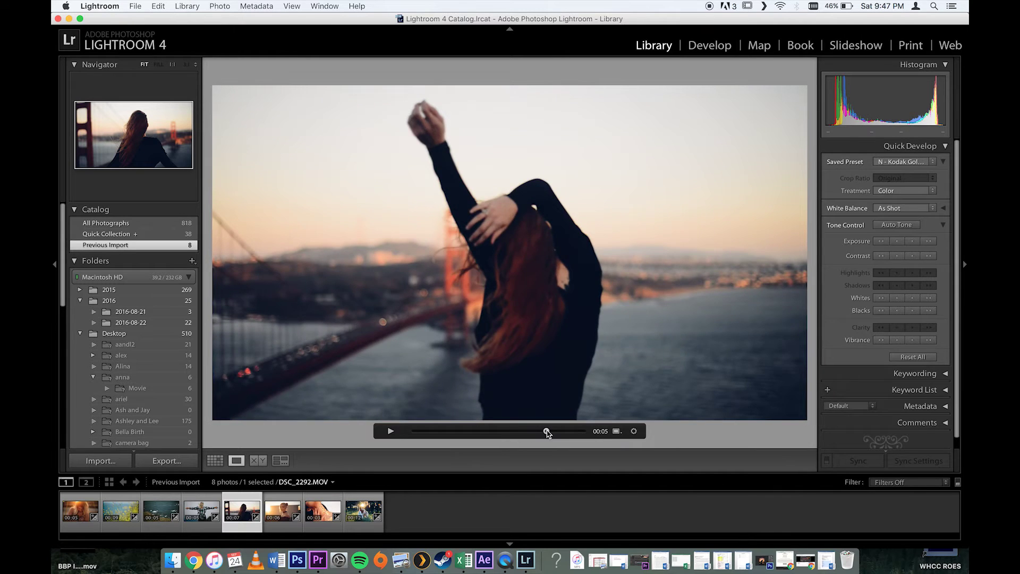
{"action": "left_click", "coordinate": [281, 511]}
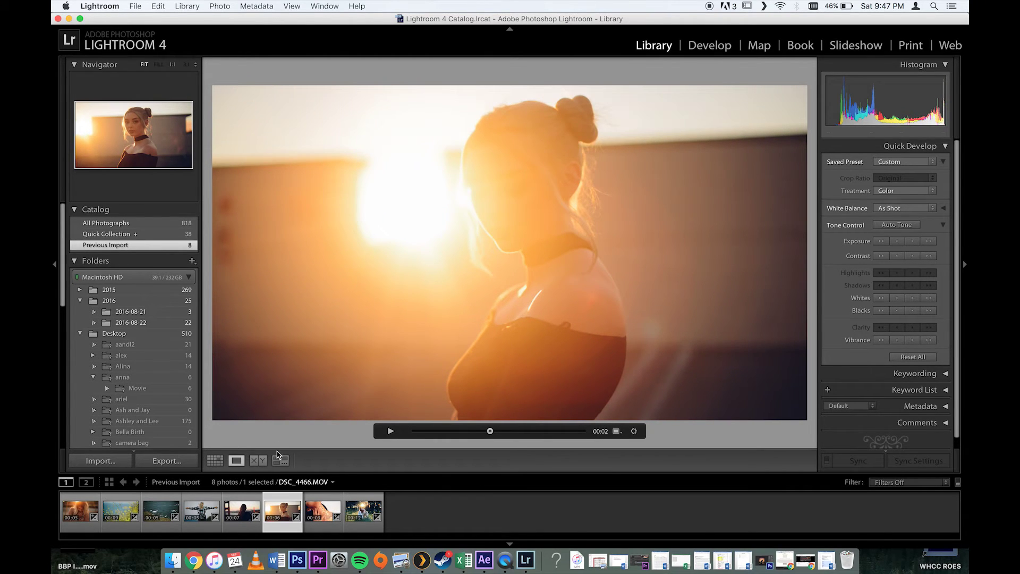
{"action": "left_click", "coordinate": [320, 522]}
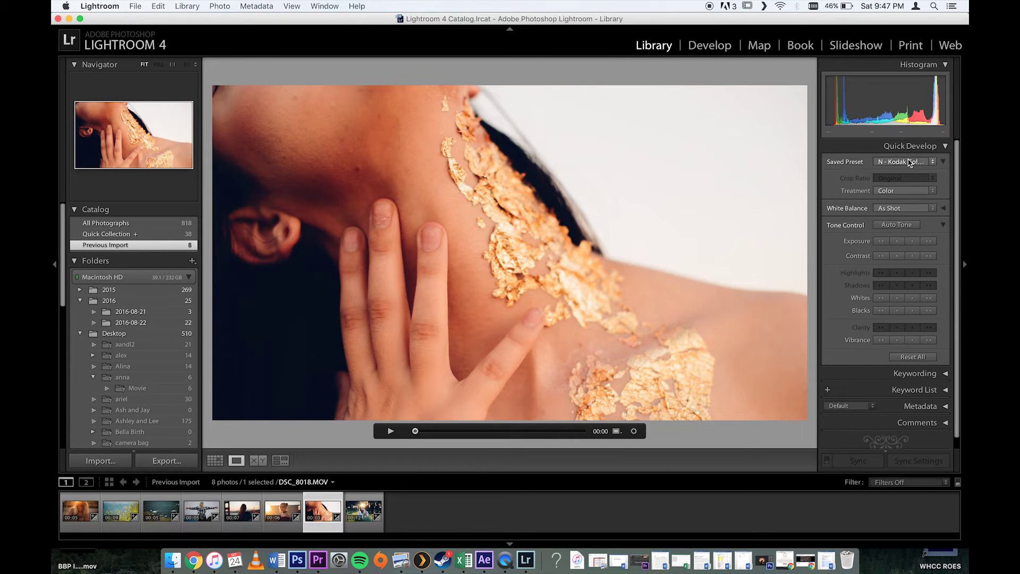
{"action": "left_click", "coordinate": [909, 162]}
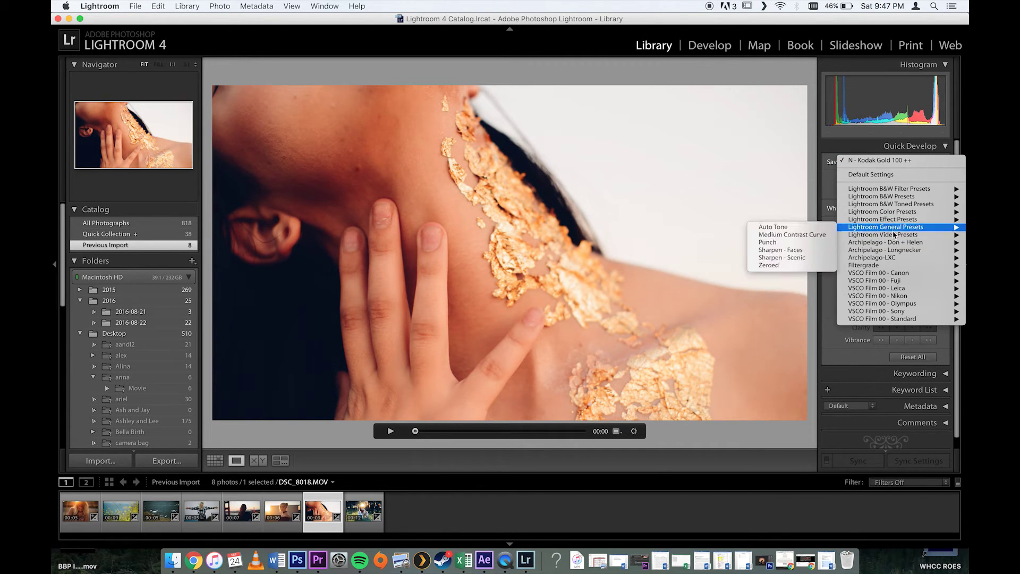
- Apply the D+H 02 C preset to the gold-leaf clip and select the eighth clip, DSC_2127.MOV
{"action": "mouse_move", "coordinate": [884, 242]}
{"action": "left_click", "coordinate": [812, 250]}
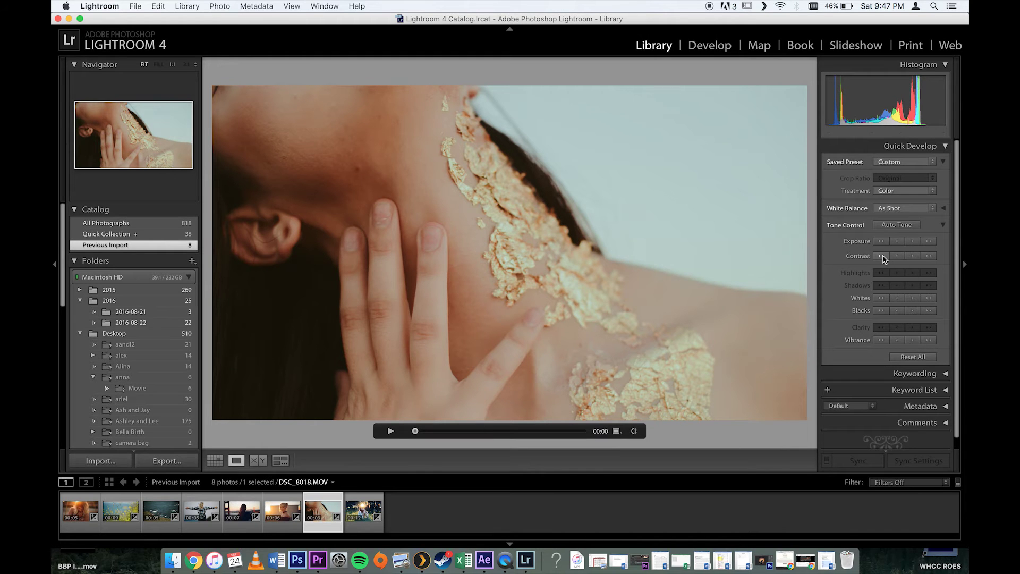
{"action": "left_click", "coordinate": [357, 512]}
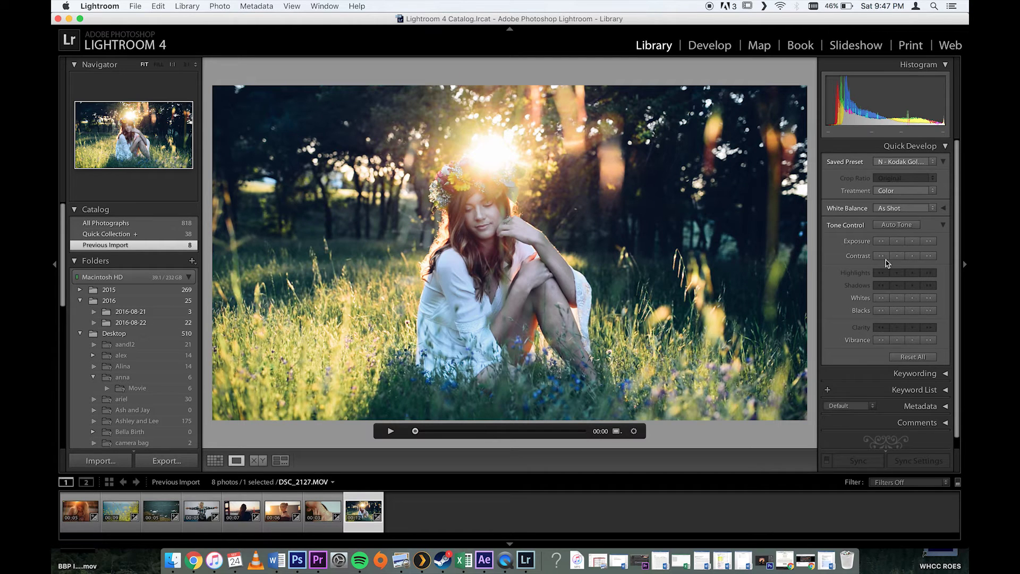
- Brighten exposure, lower contrast two steps and boost vibrance two steps on the grass clip
{"action": "left_click", "coordinate": [909, 241]}
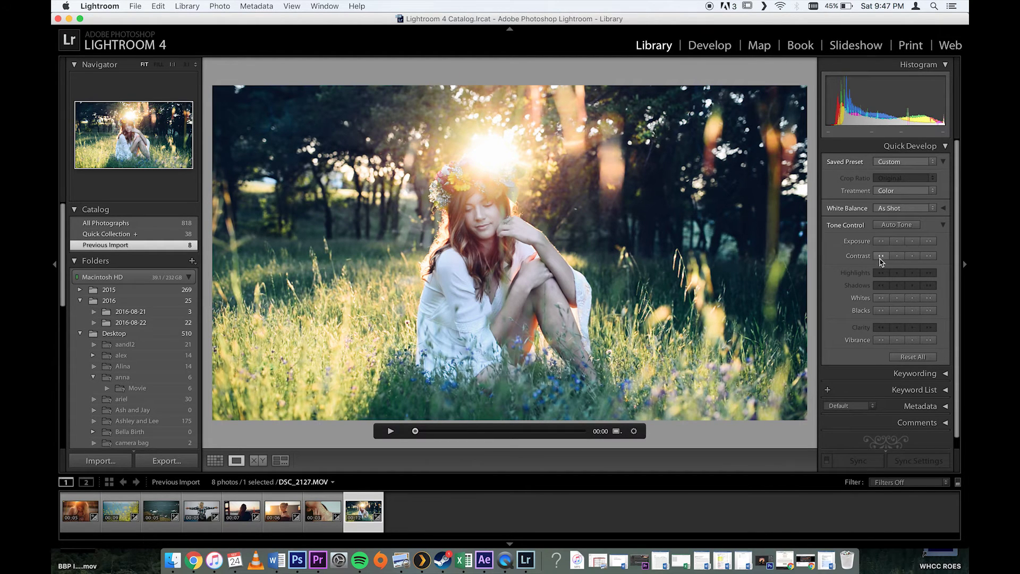
{"action": "left_click", "coordinate": [880, 256]}
{"action": "left_click", "coordinate": [881, 256]}
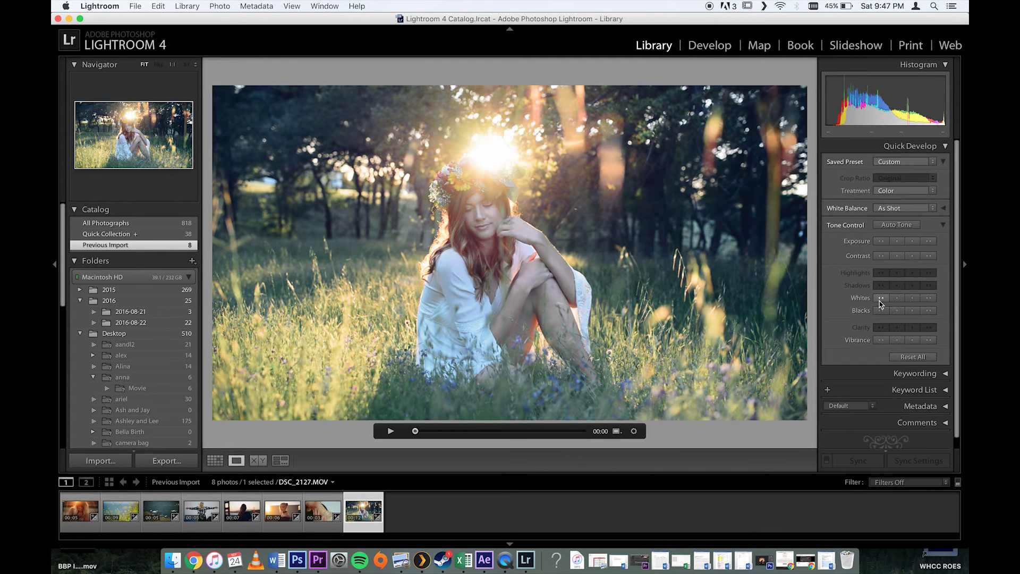
{"action": "left_click", "coordinate": [915, 342]}
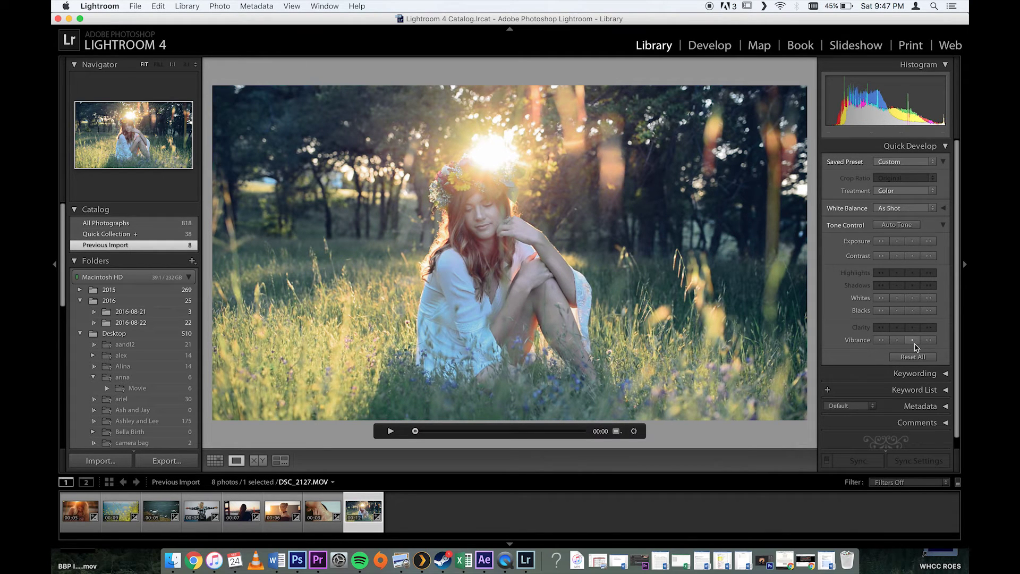
{"action": "left_click", "coordinate": [922, 343]}
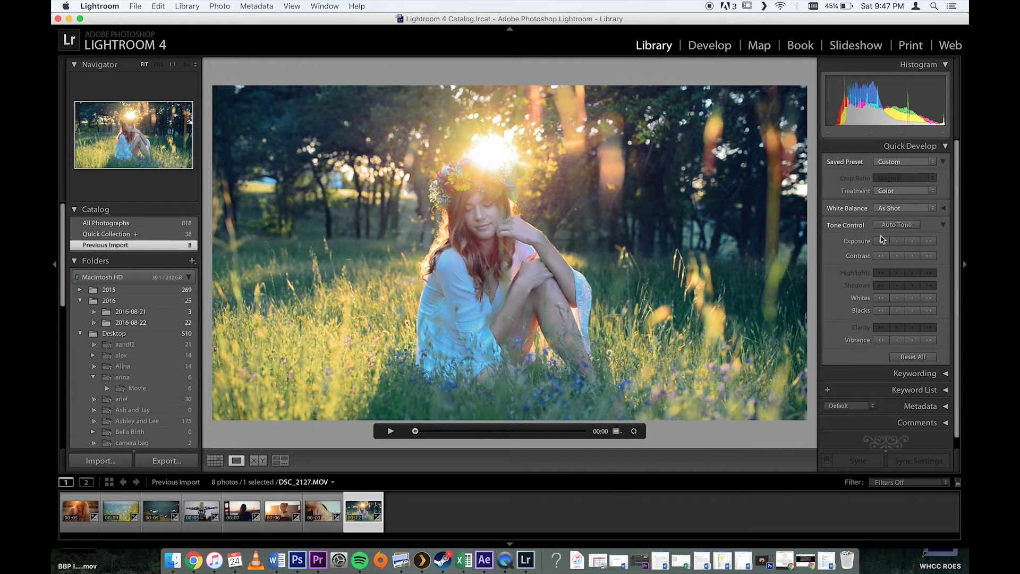
- Fine-tune exposure, brighten the whites, and preview the graded clip
{"action": "left_click", "coordinate": [881, 241]}
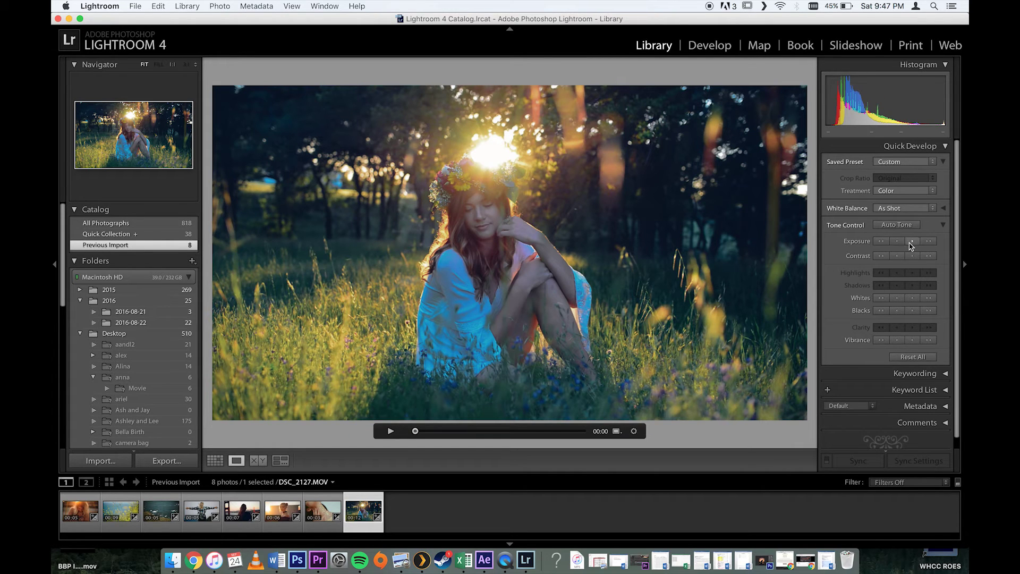
{"action": "left_click", "coordinate": [911, 242]}
{"action": "left_click", "coordinate": [911, 241]}
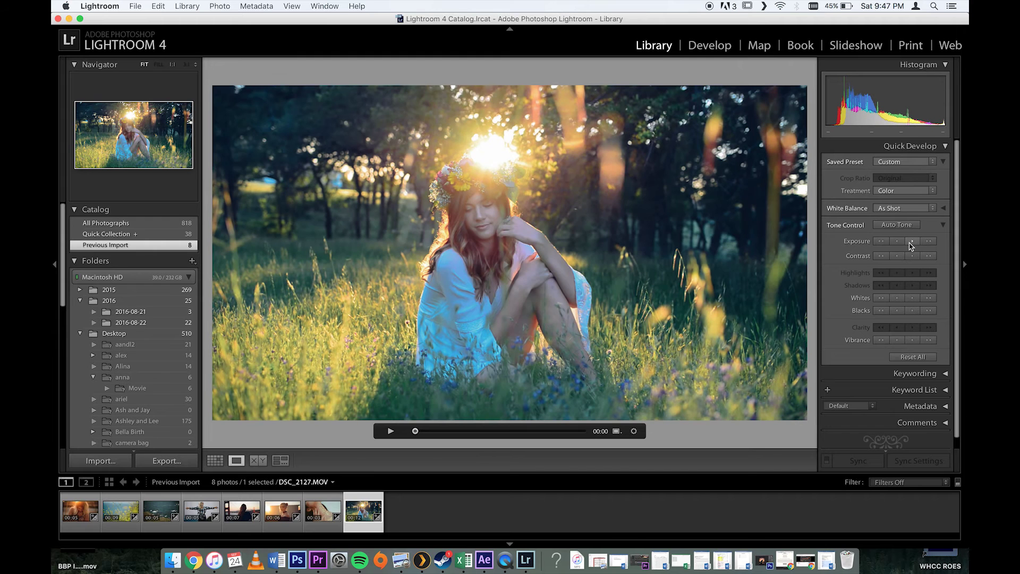
{"action": "left_click", "coordinate": [929, 297]}
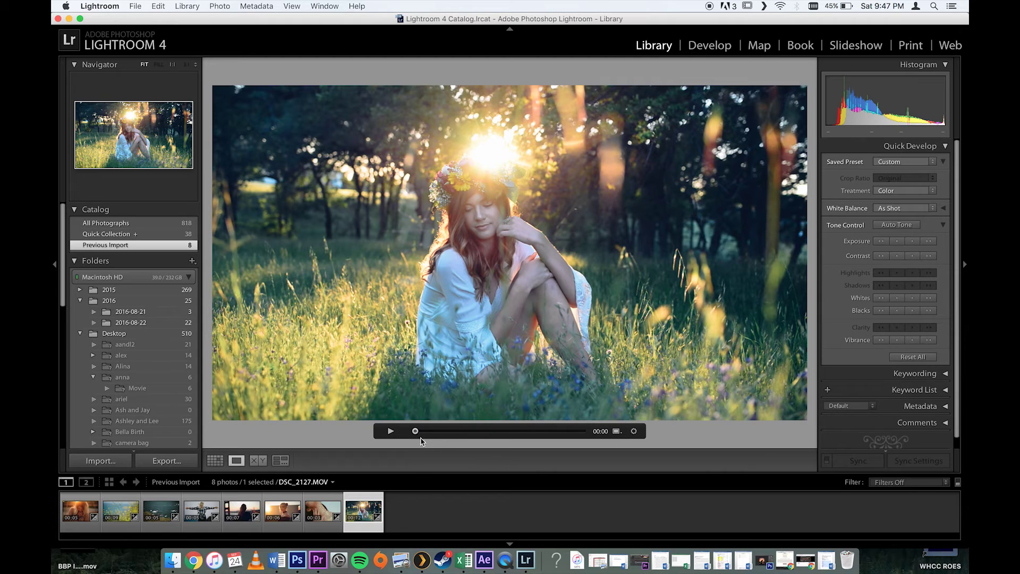
{"action": "left_click", "coordinate": [391, 430]}
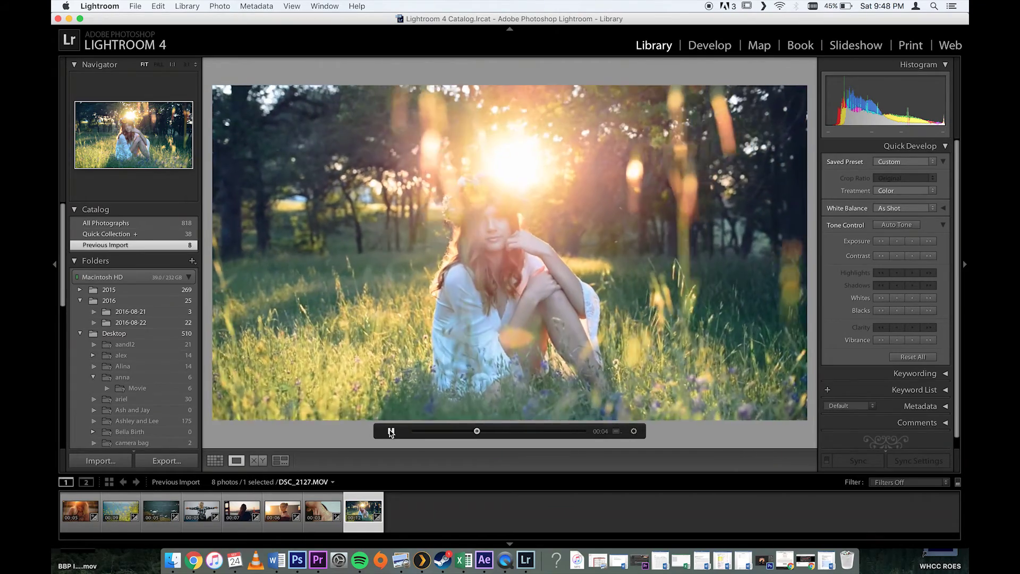
- Pause the preview and review the grades on the first and ocean clips
{"action": "left_click", "coordinate": [391, 431]}
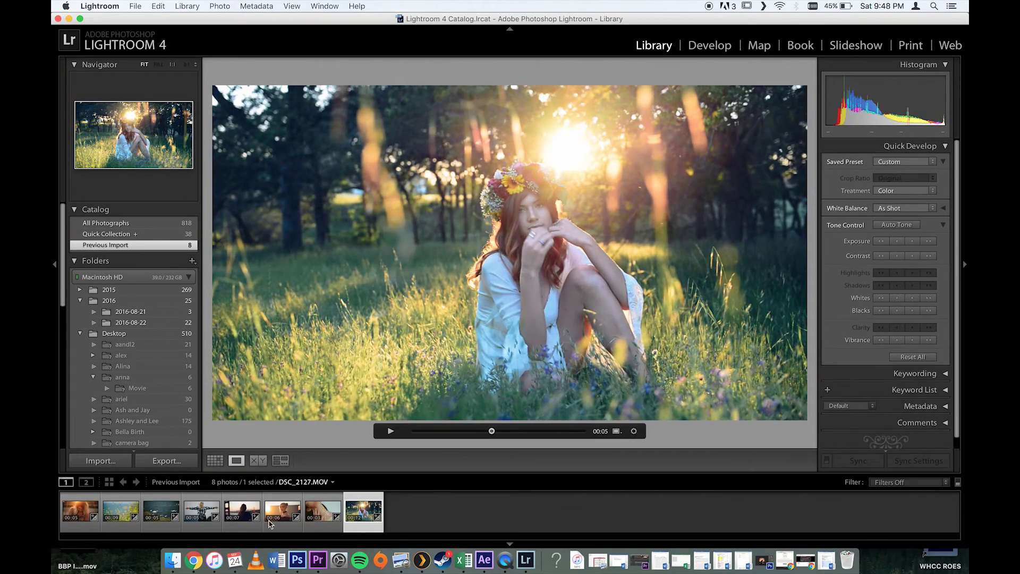
{"action": "left_click", "coordinate": [76, 512]}
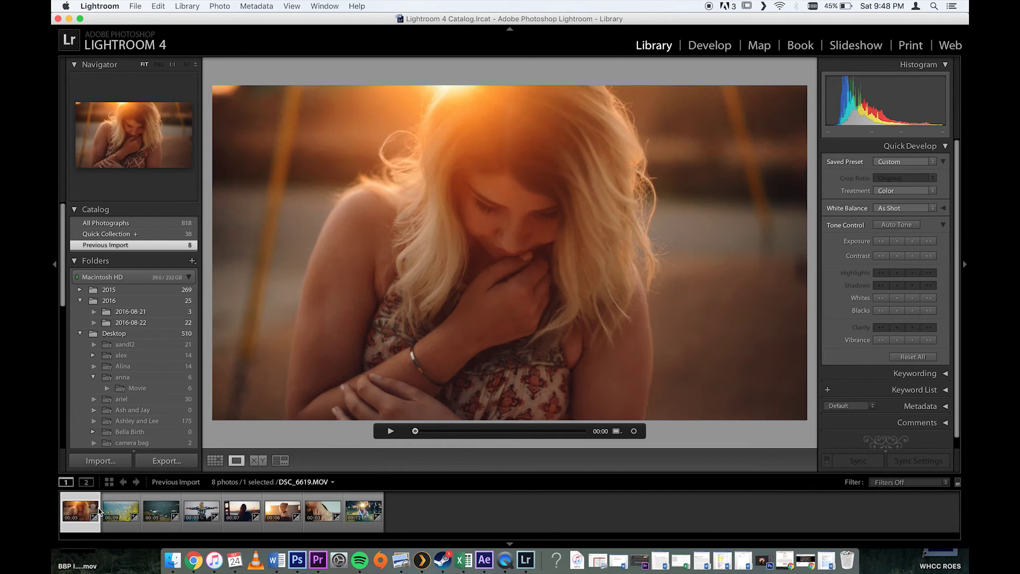
{"action": "left_click", "coordinate": [161, 511]}
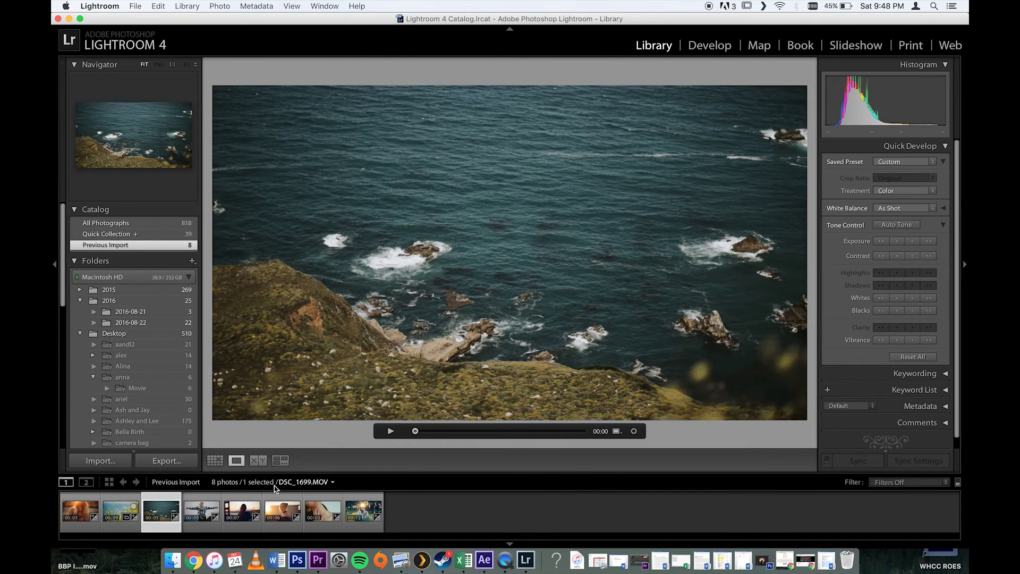
- Select all eight graded clips and bring up the Export dialog from the File menu
{"action": "left_click", "coordinate": [456, 521]}
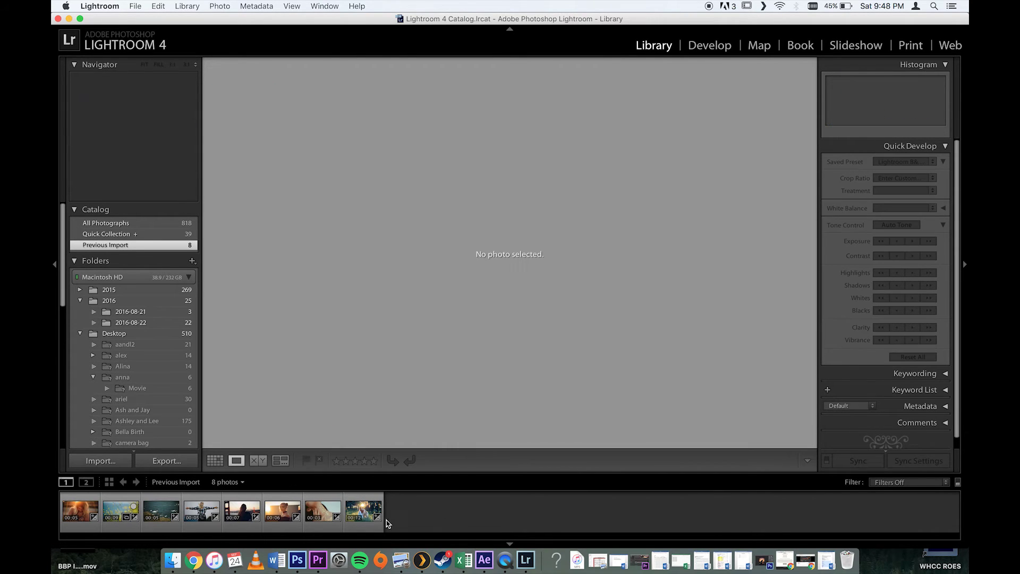
{"action": "left_click", "coordinate": [380, 517]}
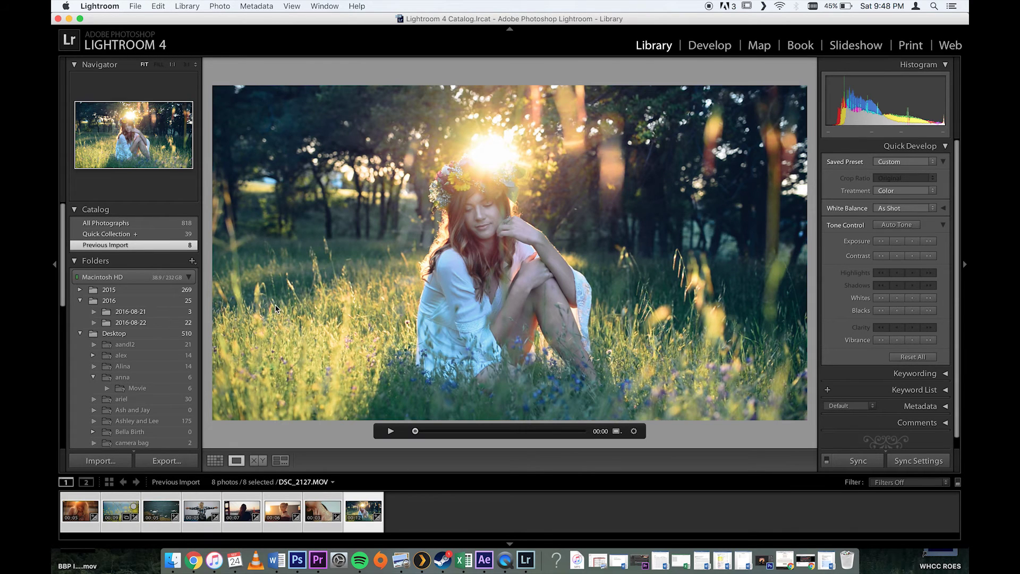
{"action": "left_click", "coordinate": [137, 6]}
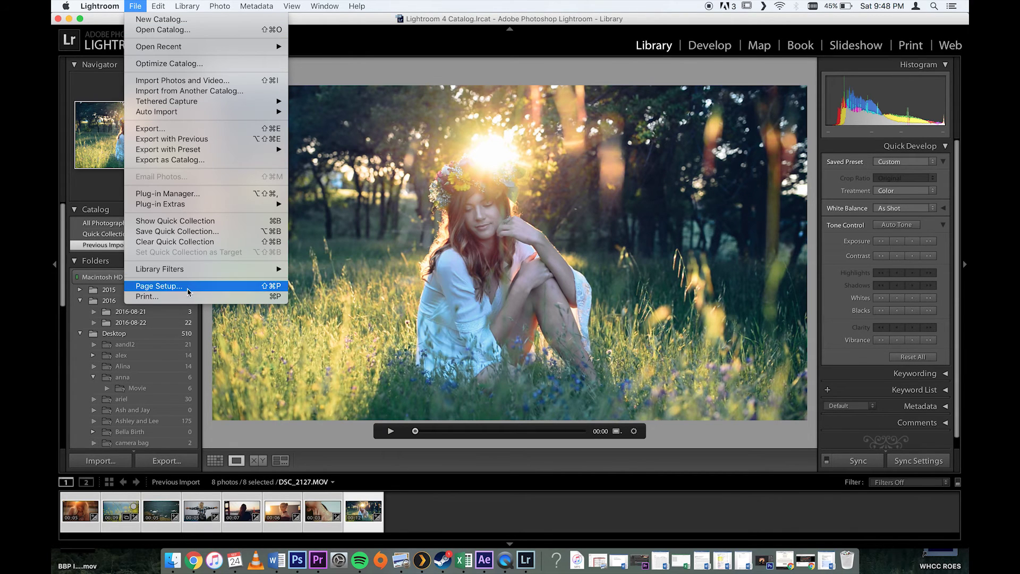
{"action": "left_click", "coordinate": [159, 128]}
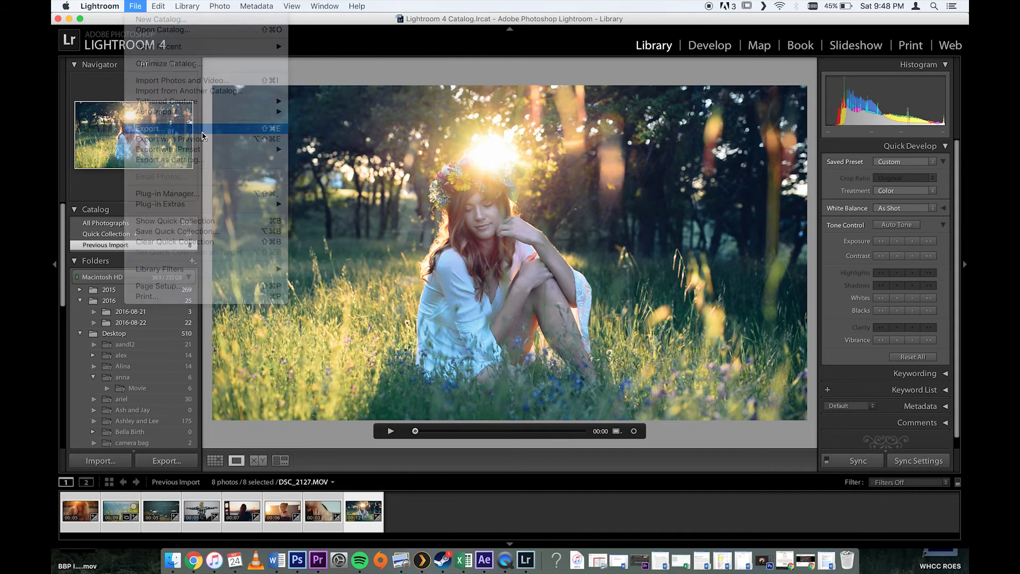
- Name the export subfolder 'youtubevideo', set custom file name text to 'YV', and export
{"action": "left_click_drag", "start_coordinate": [590, 175], "coordinate": [462, 176]}
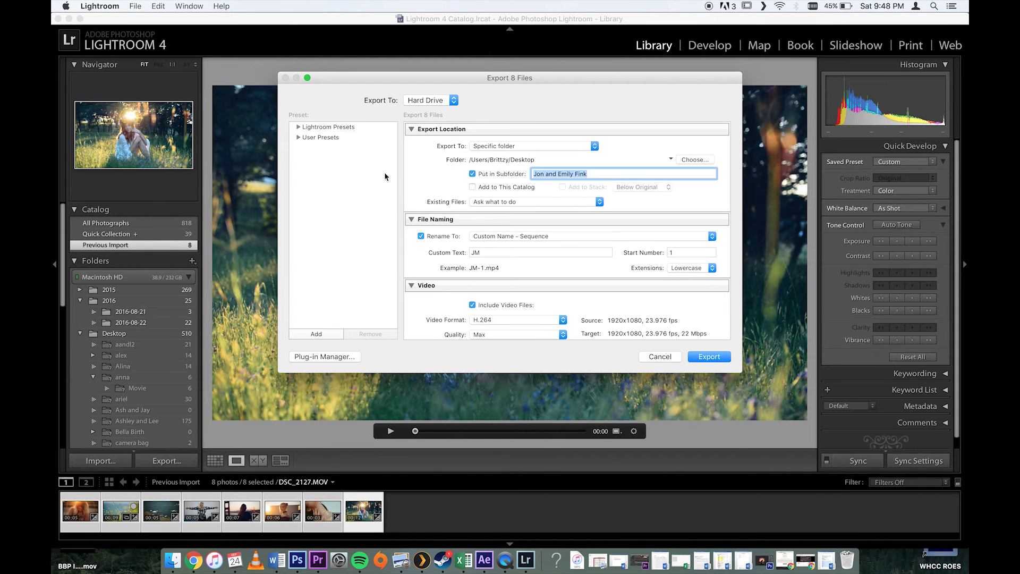
{"action": "key", "text": "BackSpace"}
{"action": "type", "text": "youtubevideo"}
{"action": "left_click", "coordinate": [489, 255]}
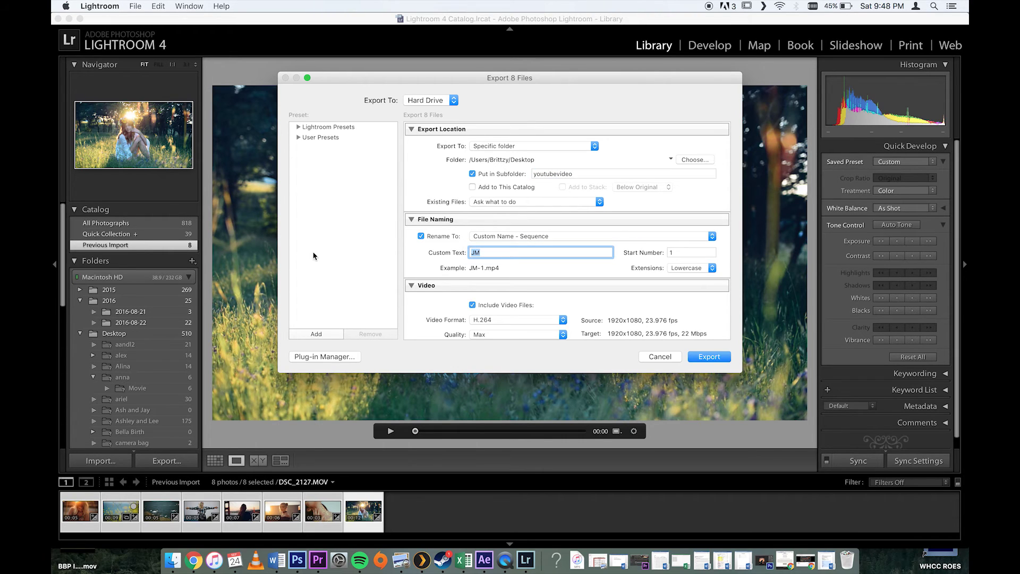
{"action": "type", "text": "YV"}
{"action": "left_click", "coordinate": [703, 361]}
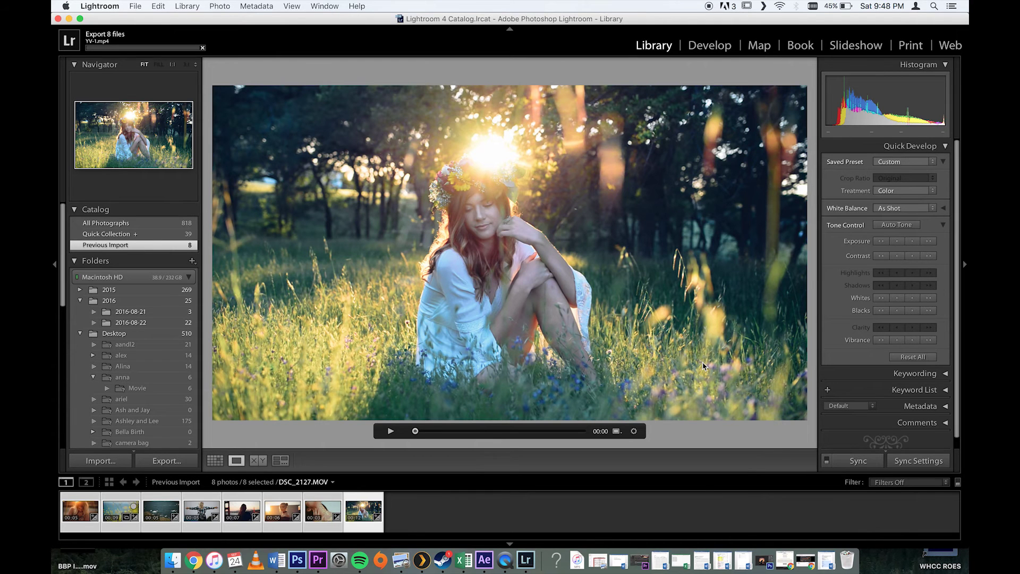